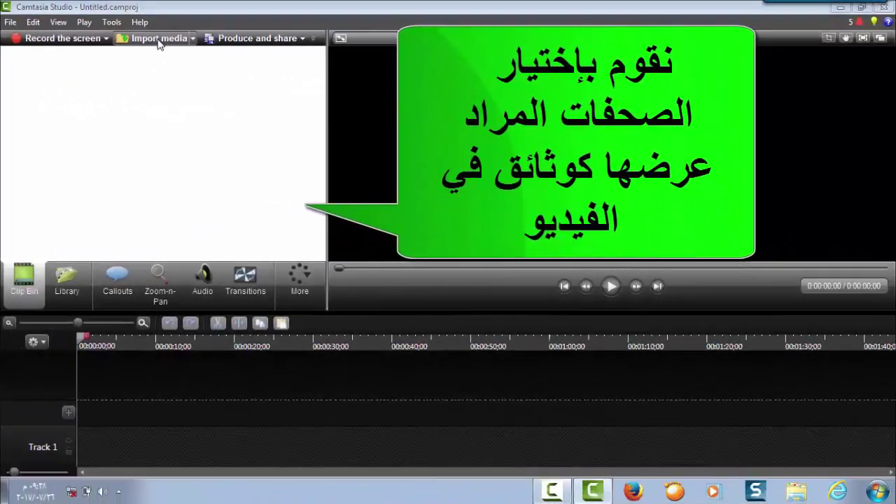
Import the book cover image غلاف الكتاب.png from the Desktop folder.
click(159, 38)
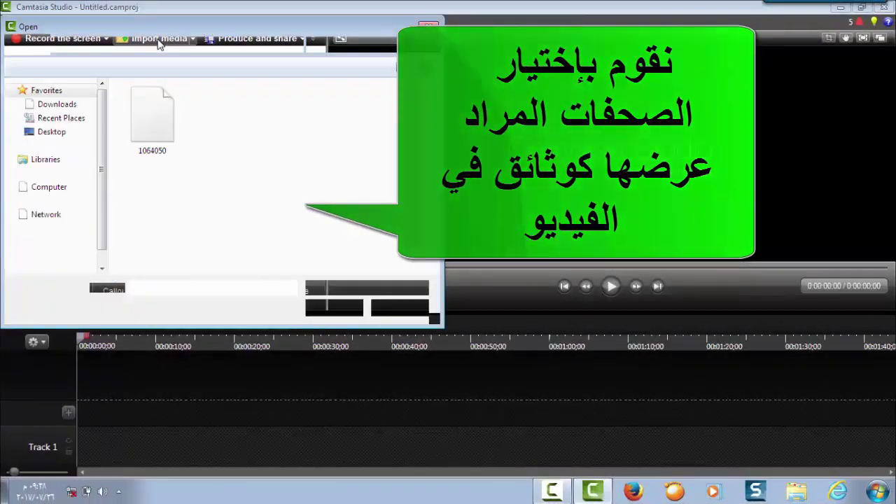
click(52, 131)
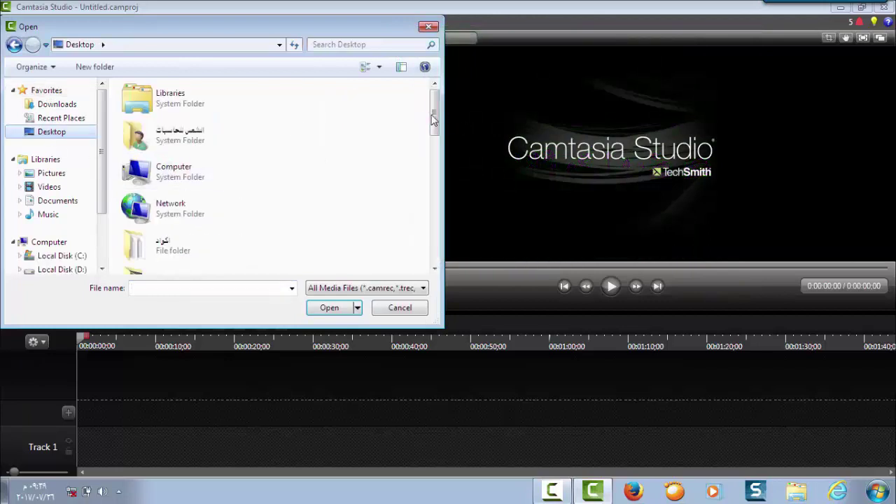
scroll(280, 105, down, 10)
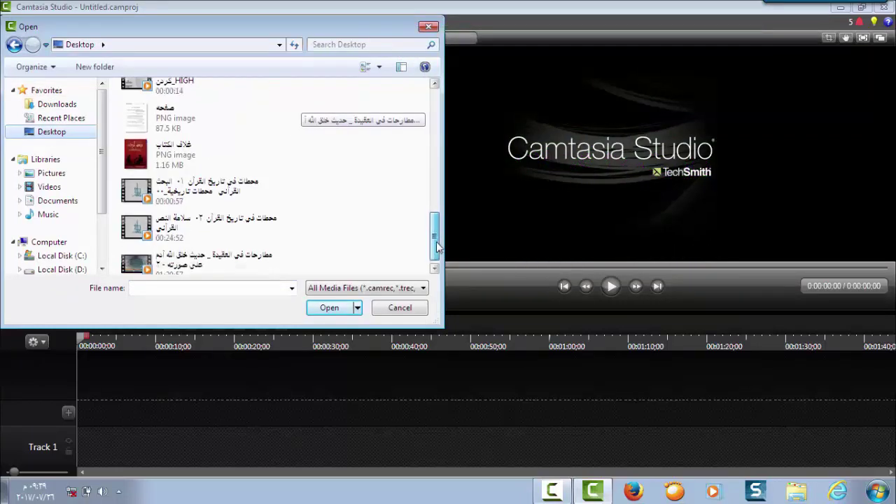
click(168, 153)
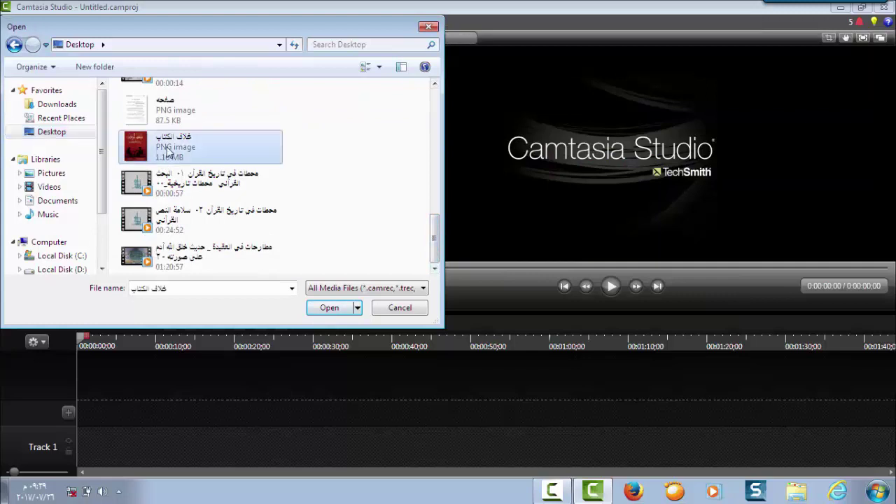
double_click(168, 153)
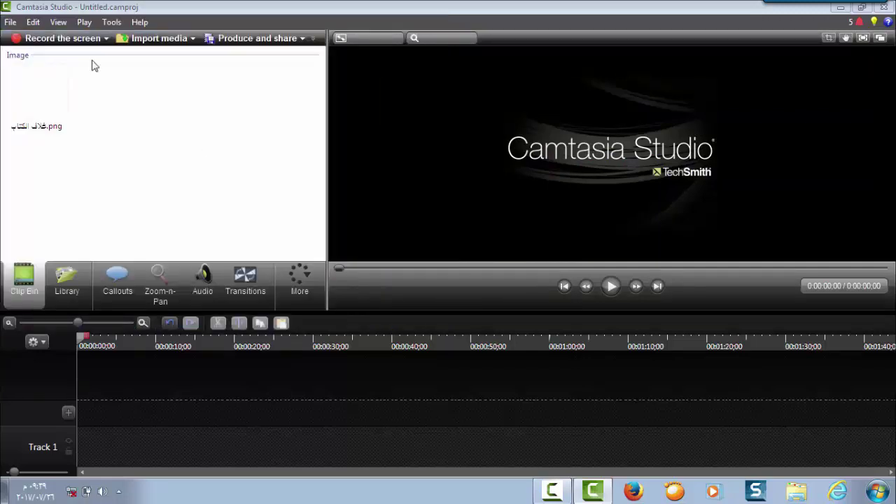
Import the page image صفحه.png from the Desktop folder.
click(151, 40)
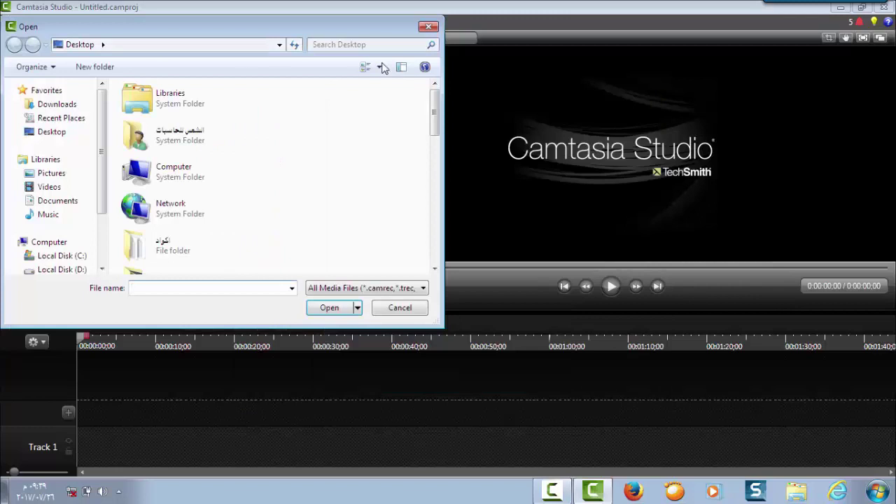
drag(434, 105, 434, 225)
double_click(168, 163)
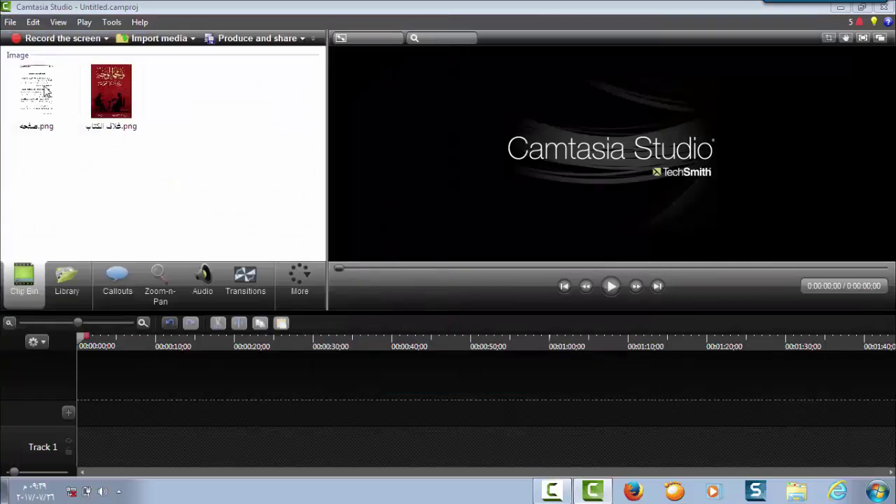
Place the book cover image at the very start of Track 1.
click(98, 102)
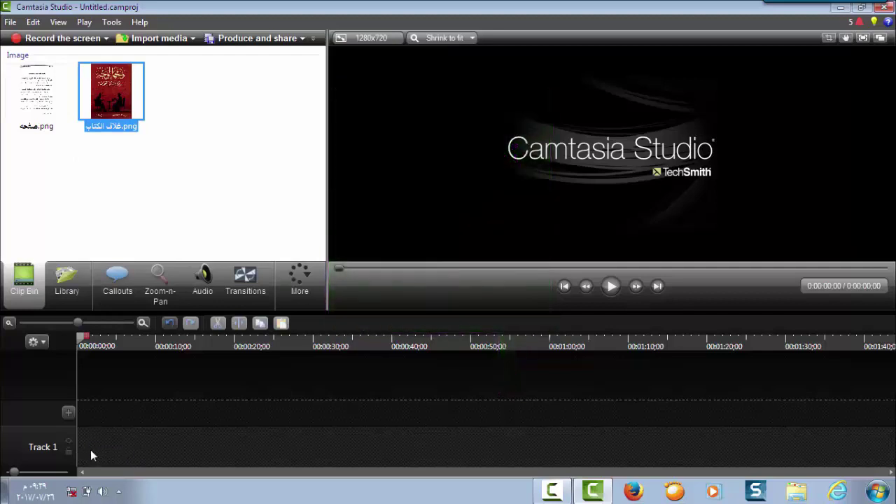
drag(145, 441, 165, 437)
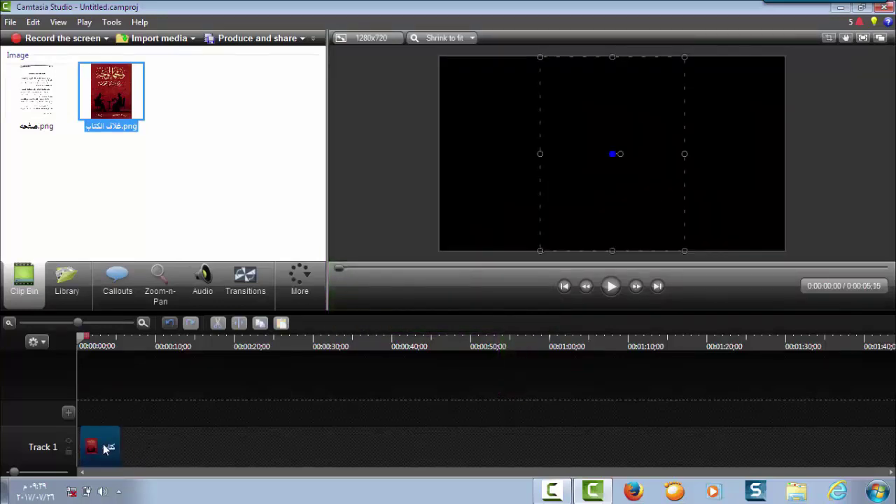
drag(103, 444, 88, 444)
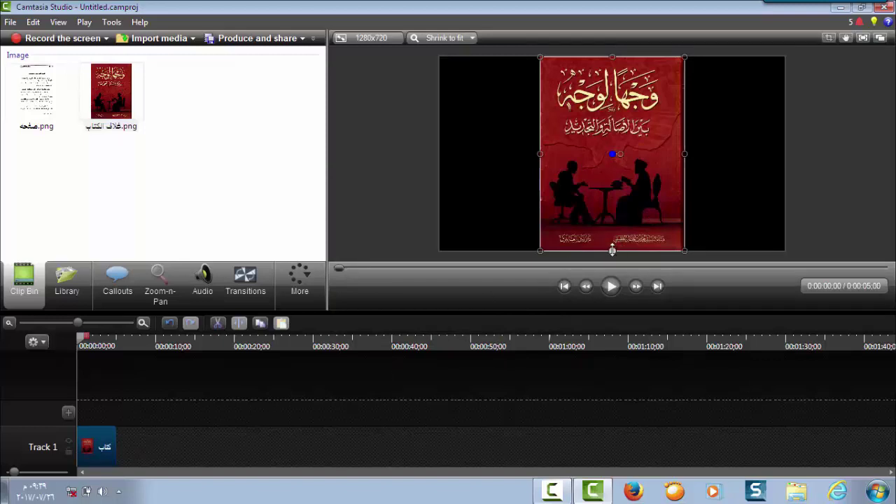
drag(612, 250, 612, 250)
drag(612, 56, 612, 56)
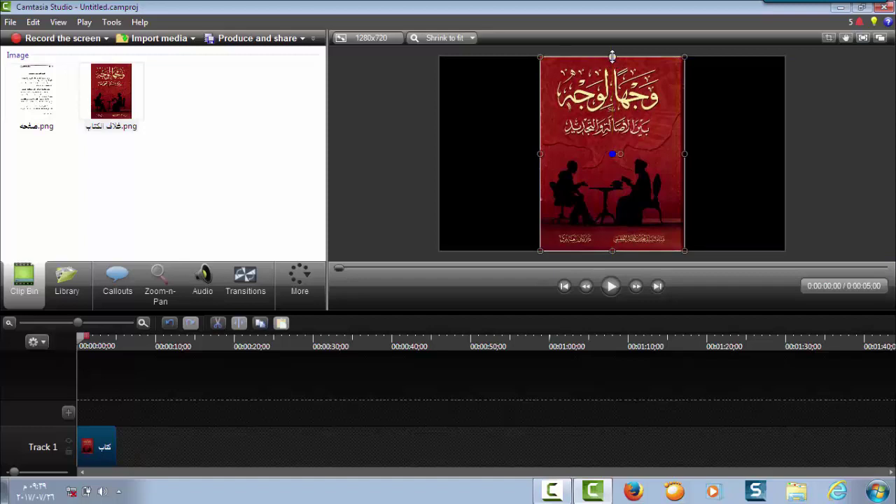
Add a zoom on the book cover framing its full width around the title in the upper part.
click(161, 294)
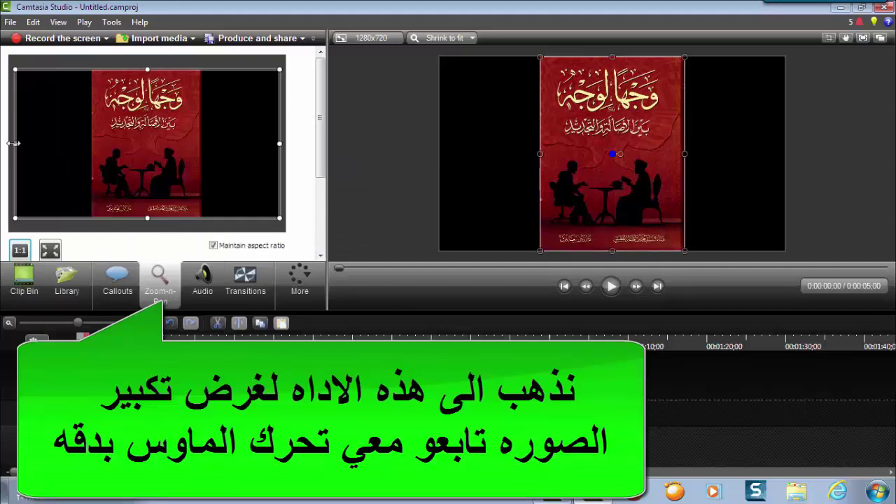
drag(14, 143, 89, 155)
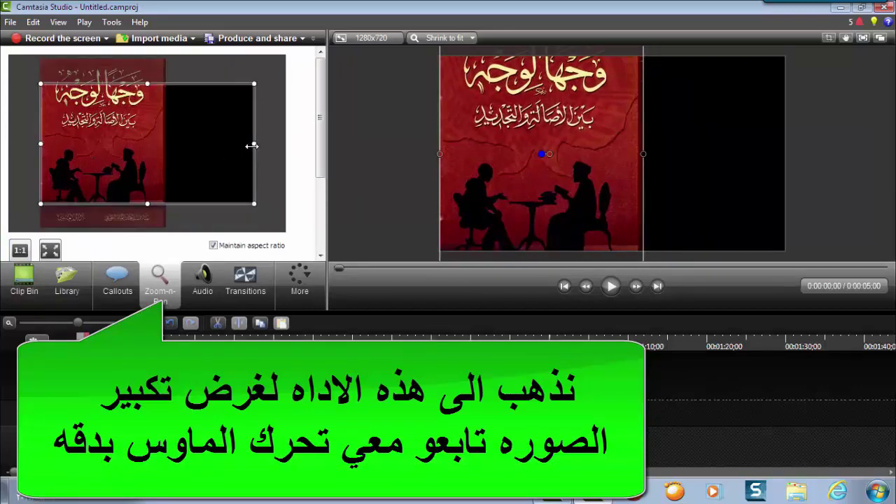
drag(254, 144, 156, 125)
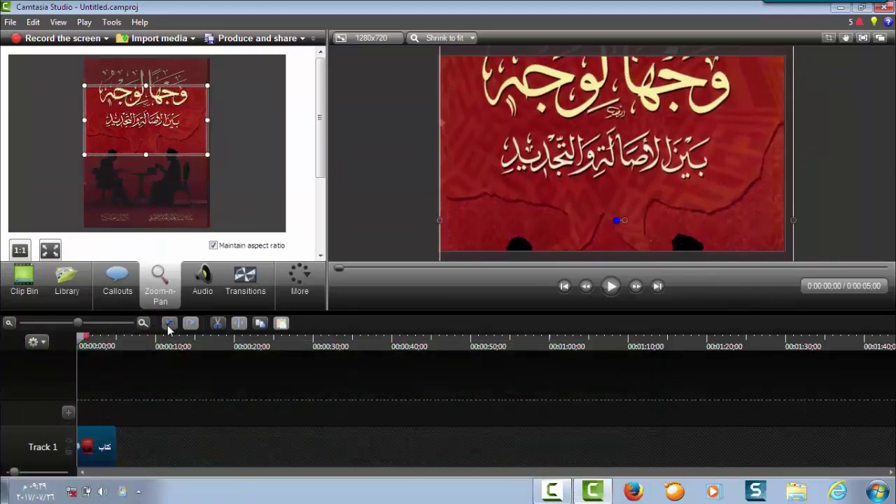
click(171, 323)
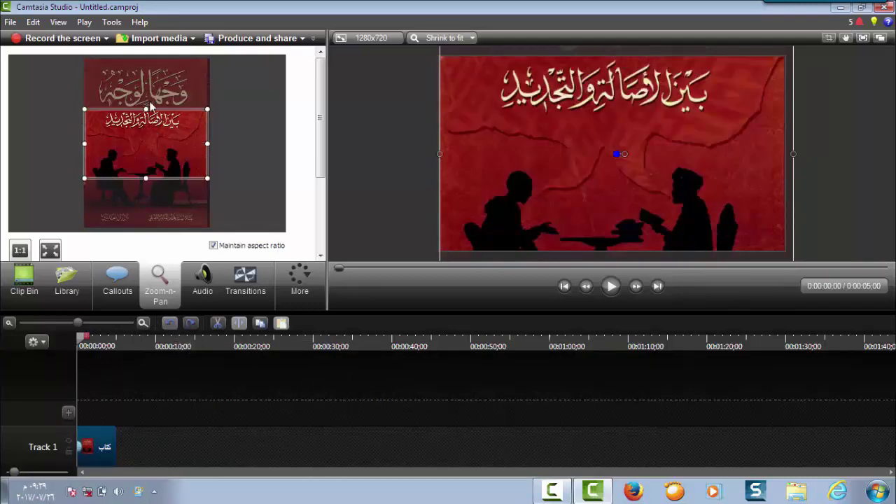
drag(149, 138, 149, 91)
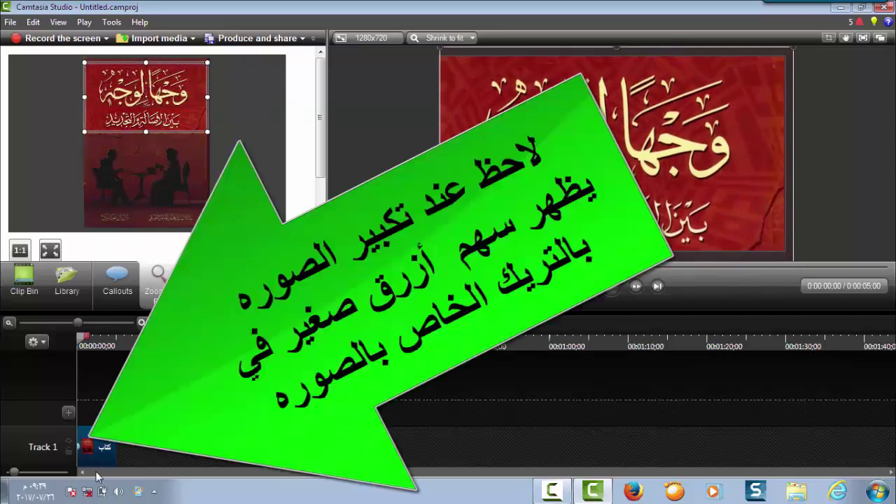
Extend the book cover clip to 19 seconds and lengthen its zoom animation to about 3 seconds.
drag(83, 451, 226, 454)
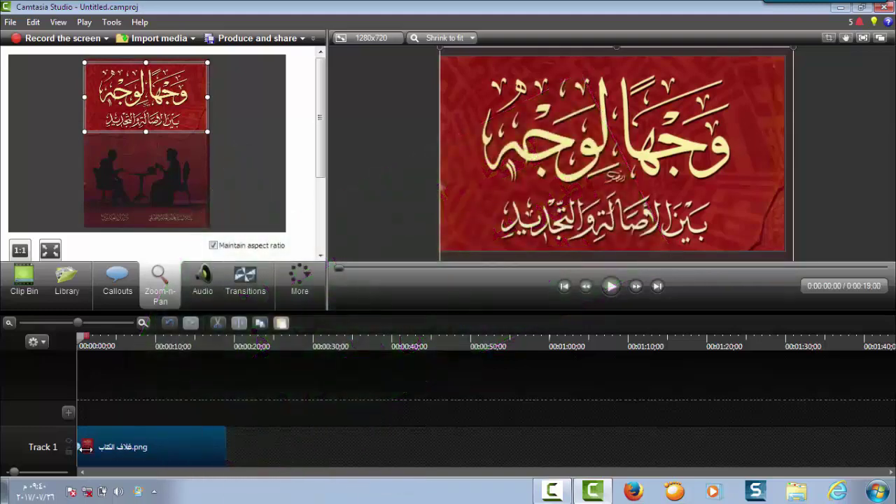
drag(81, 447, 90, 449)
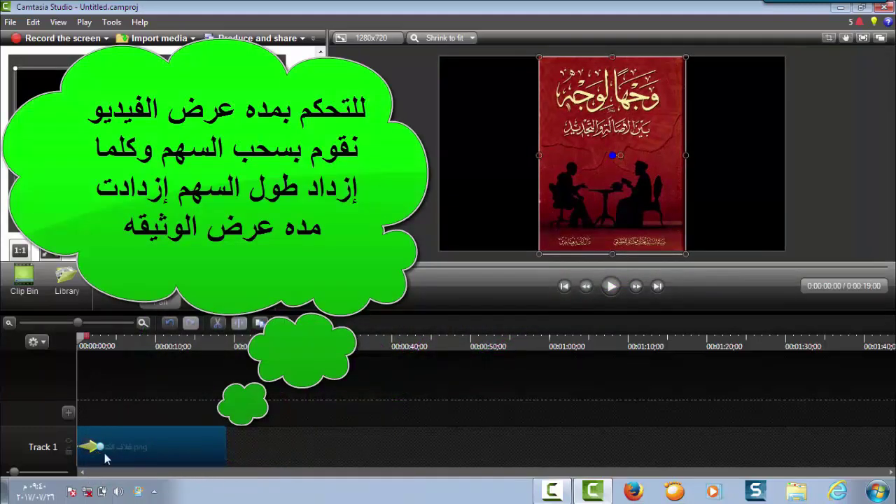
Preview the book cover's zoom-in animation, pausing along the way to check its speed.
click(611, 287)
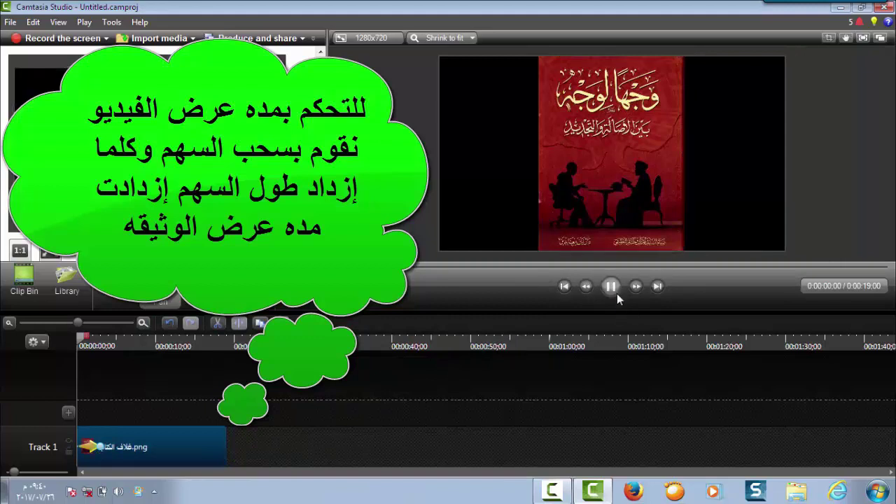
click(617, 293)
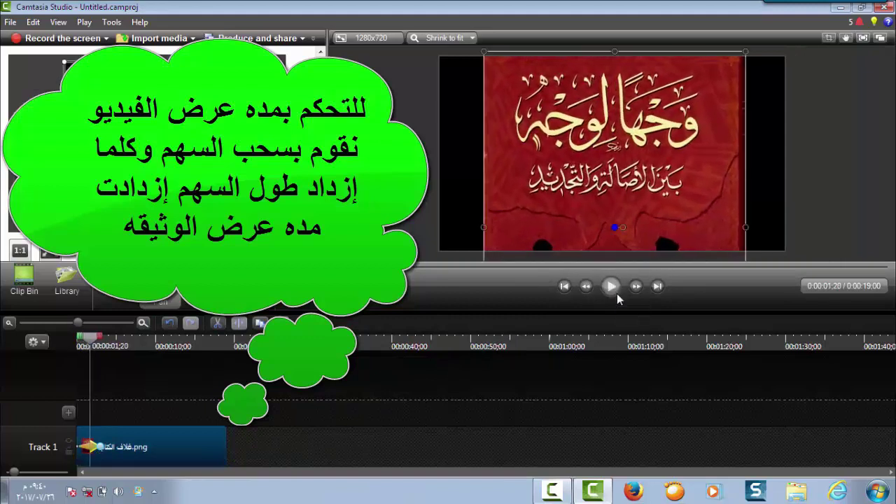
click(617, 293)
click(616, 294)
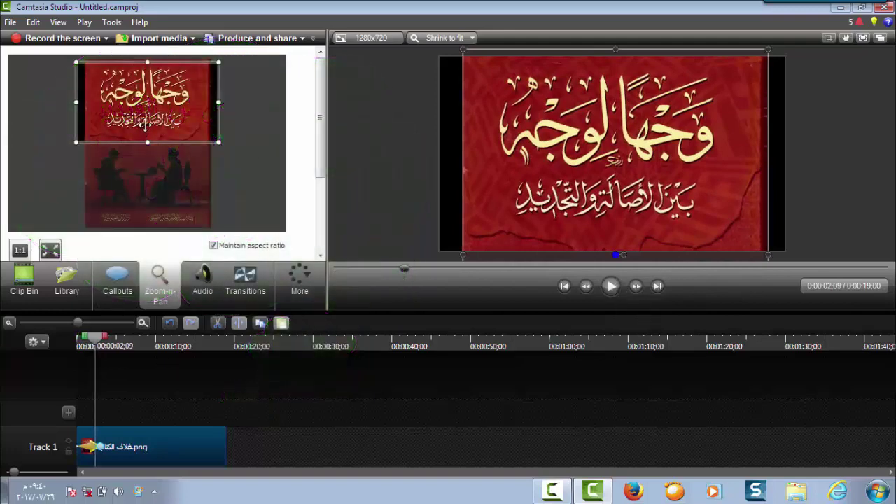
click(613, 294)
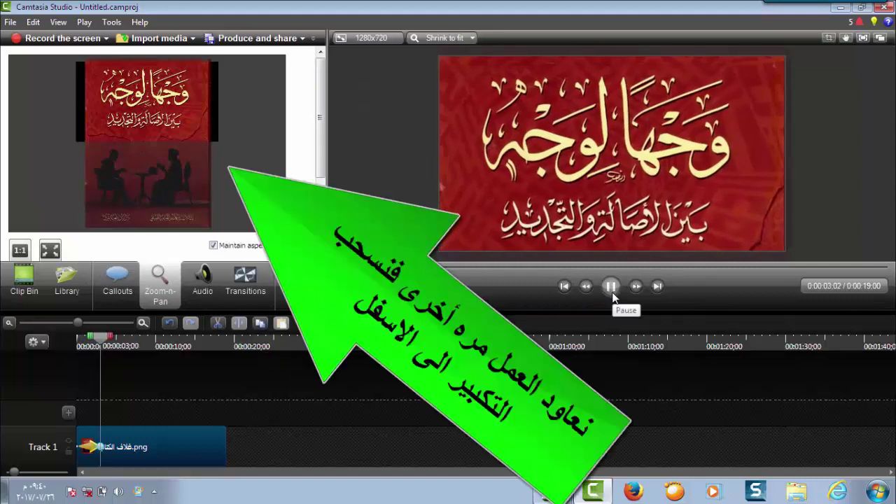
click(611, 292)
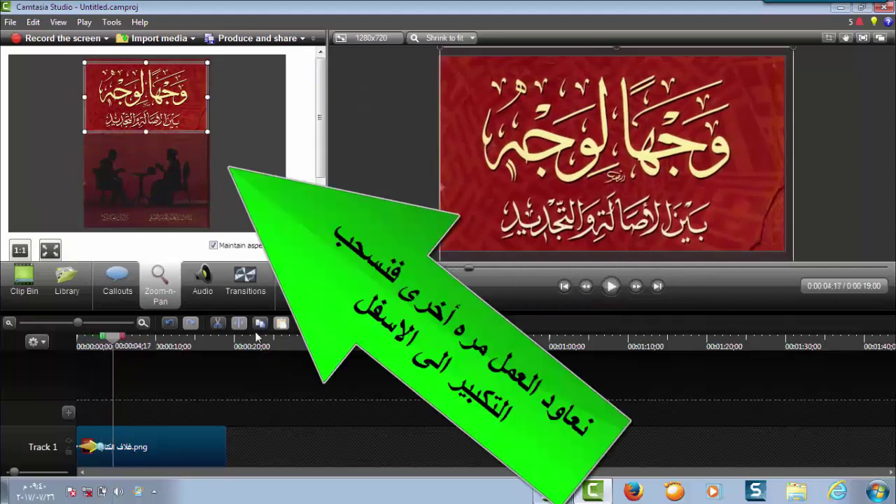
At 0:00:03;17, pan the zoom frame down to the bottom of the cover and lengthen this second animation.
drag(116, 341, 108, 341)
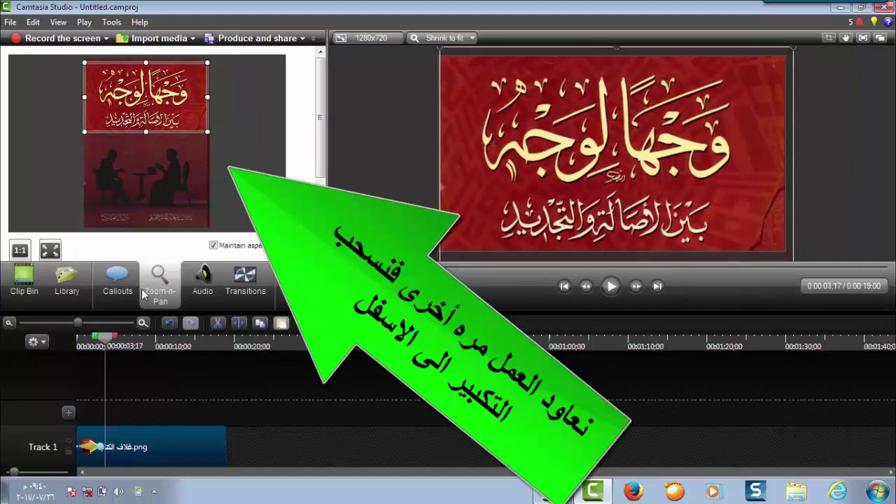
drag(145, 112, 146, 191)
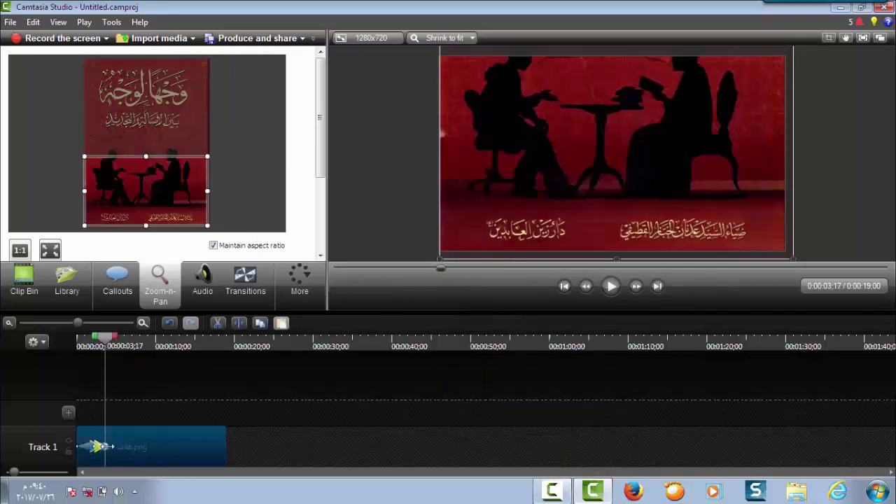
click(123, 447)
drag(123, 447, 130, 445)
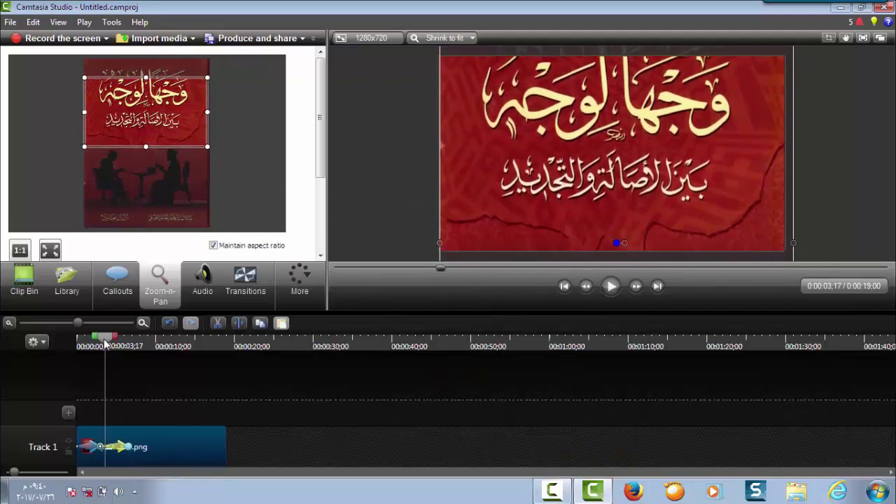
Play the timeline from the start to preview both the zoom-in and the downward pan.
drag(105, 343, 78, 343)
click(609, 287)
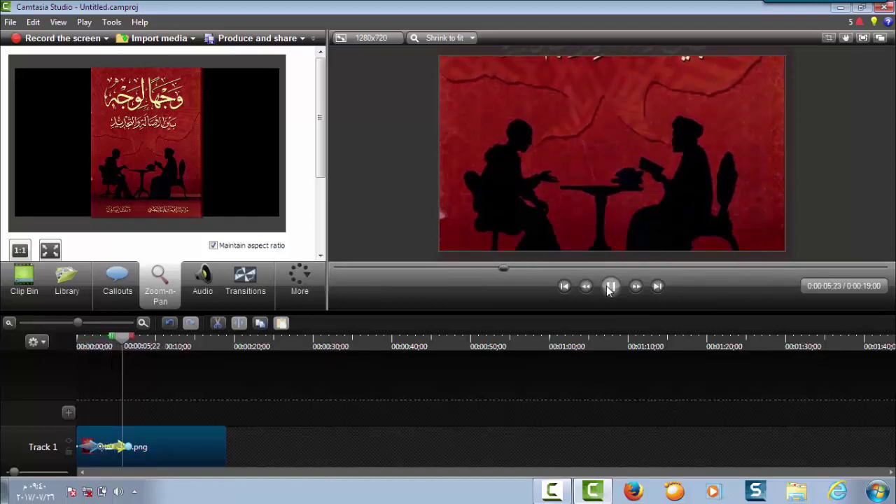
click(609, 287)
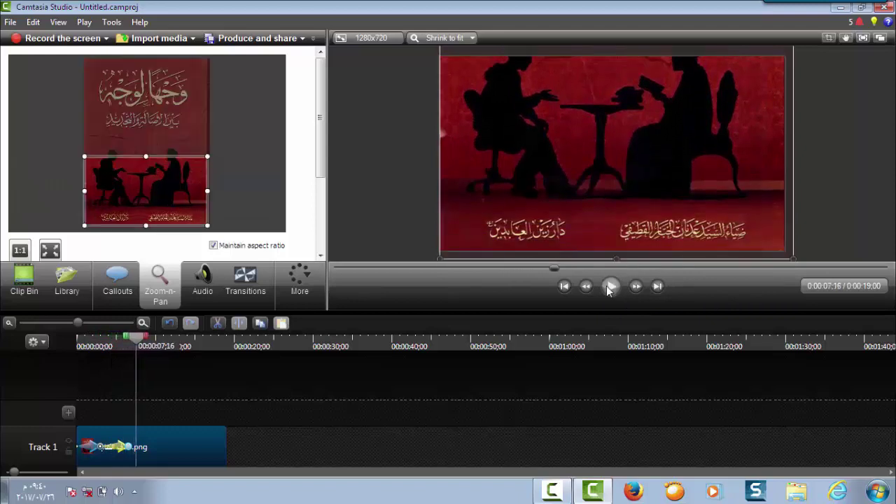
Trim the book cover clip to end at 0:00:07;27 and place the playhead at its end.
drag(135, 340, 131, 340)
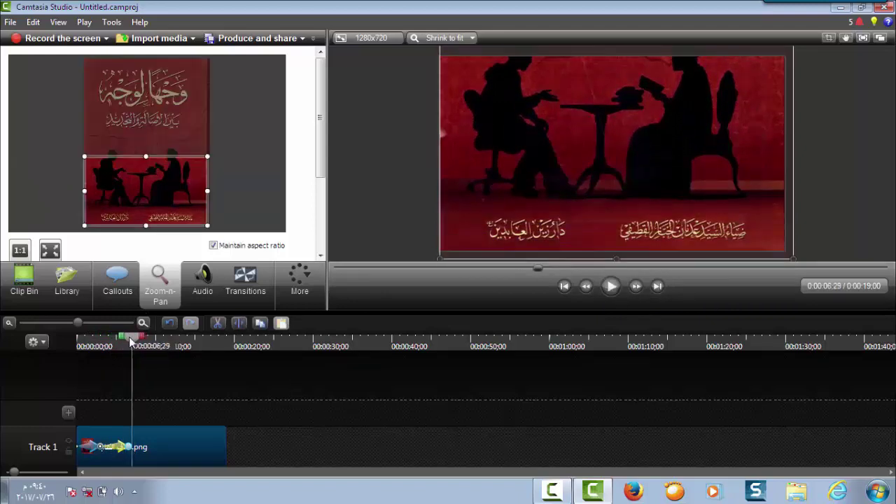
drag(225, 440, 139, 445)
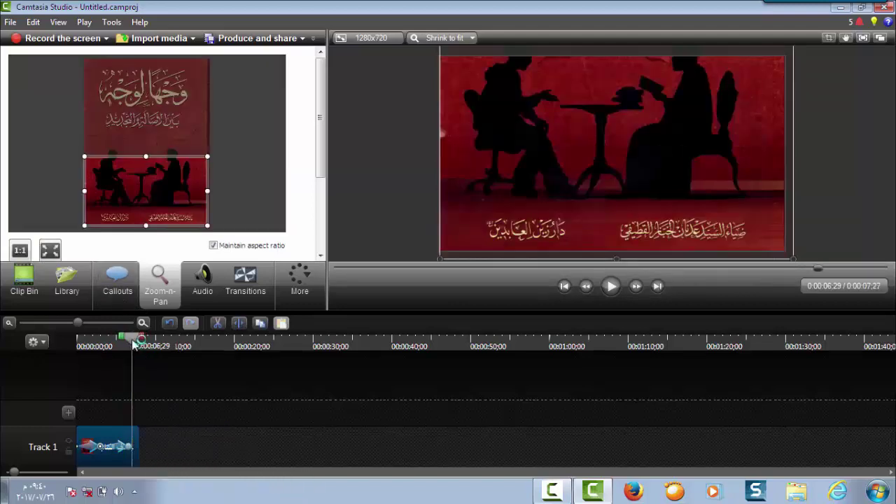
click(140, 341)
Place صفحه.png on Track 1 directly after the cover clip and extend it to 0:00:52;19.
click(152, 38)
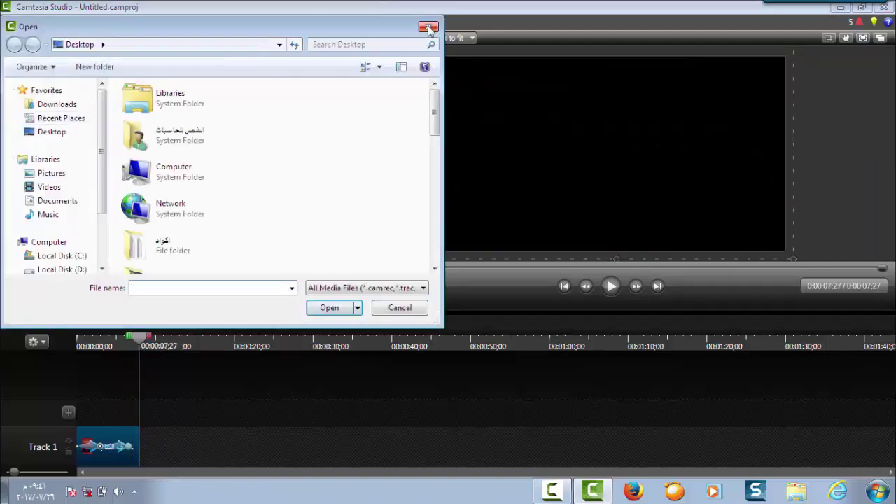
click(429, 28)
drag(42, 95, 165, 262)
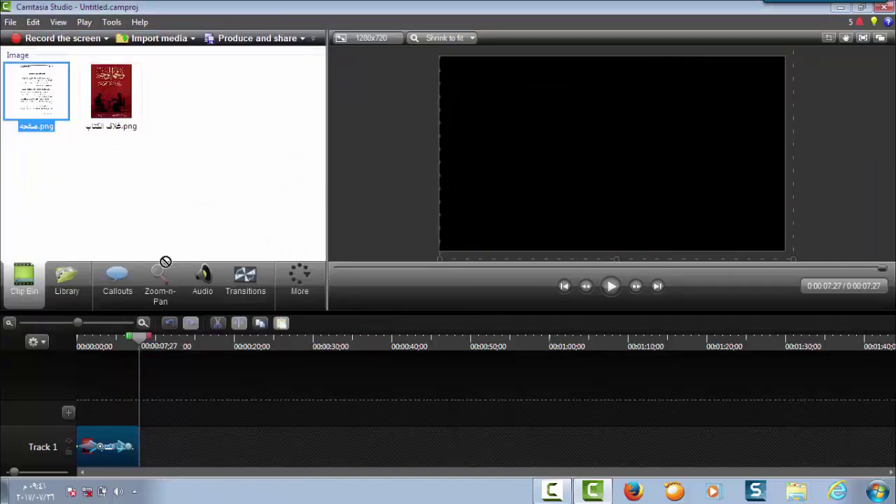
drag(149, 448, 492, 446)
At 0:00:07;27, zoom صفحه.png in to the page's full width, frame its upper part, and lengthen the zoom animation.
click(160, 284)
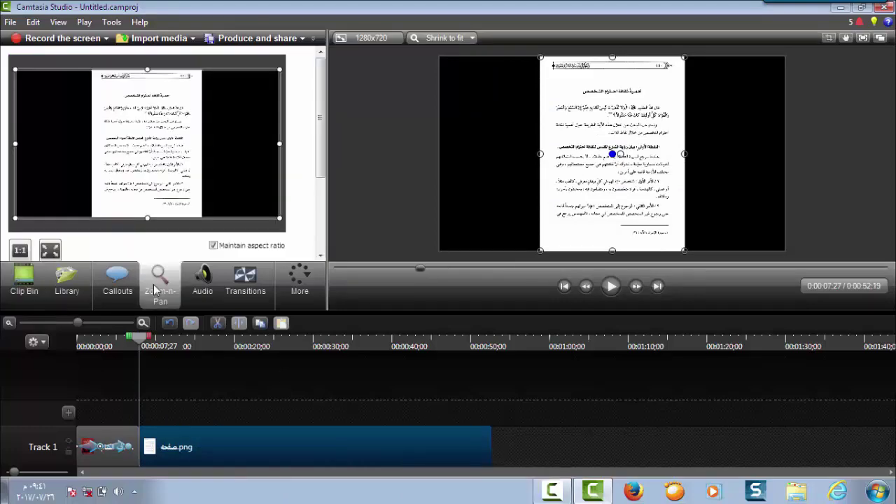
drag(15, 142, 93, 144)
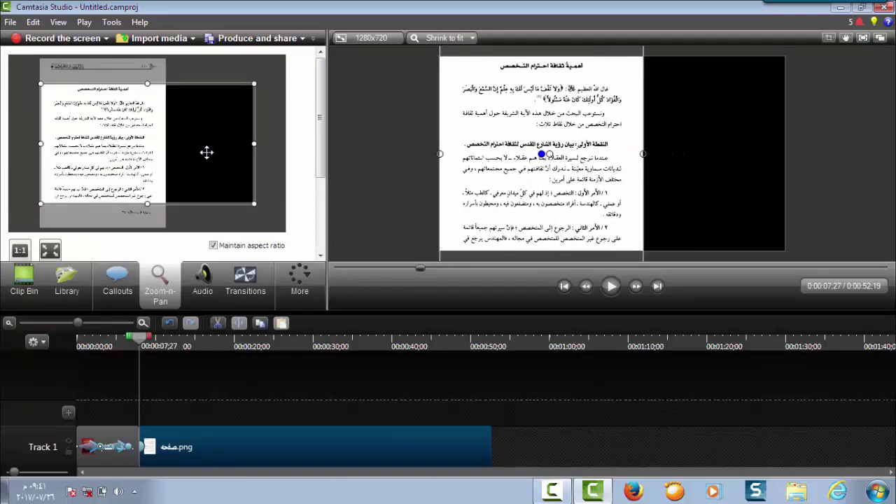
drag(254, 144, 168, 147)
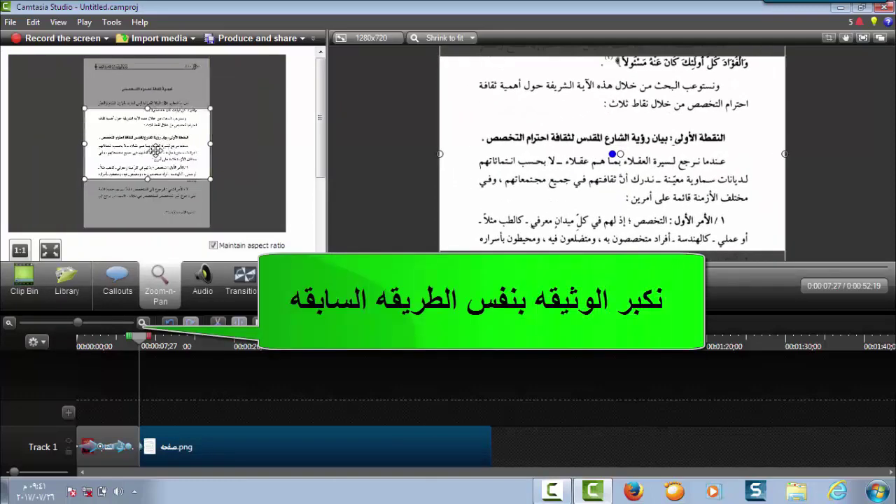
drag(156, 150, 154, 104)
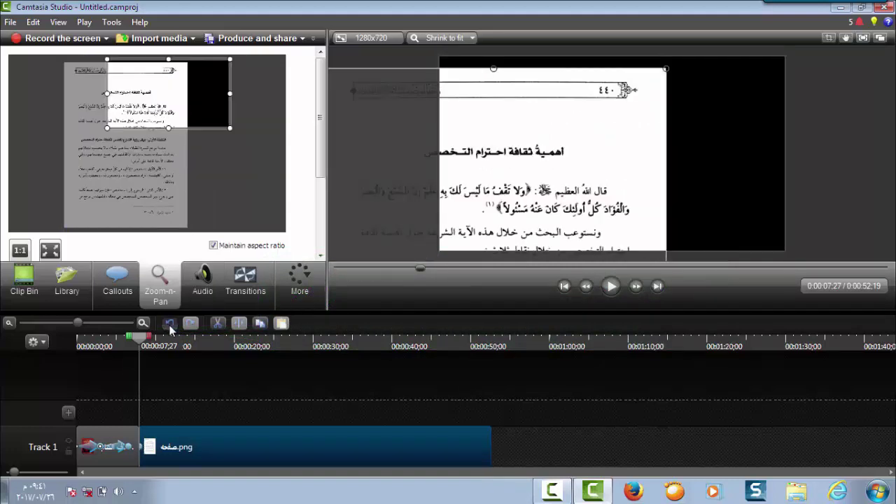
click(169, 325)
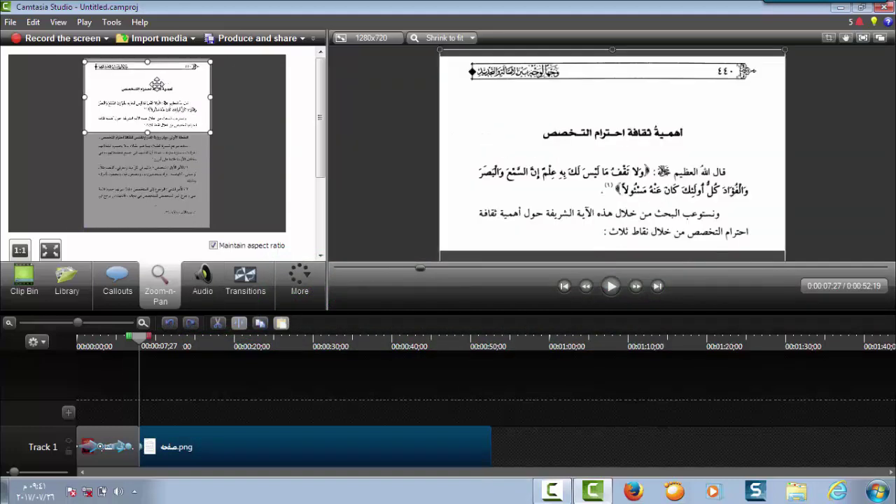
drag(157, 85, 157, 95)
drag(138, 447, 179, 447)
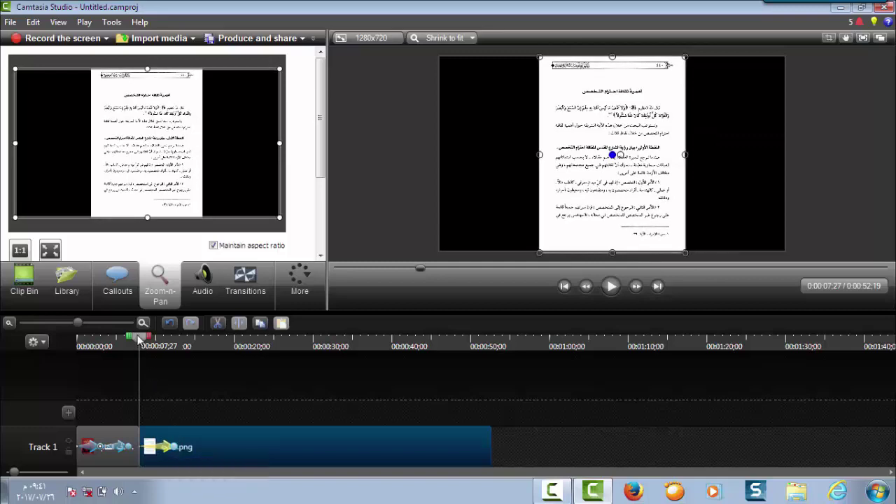
Play the page zoom through to 0:00:13;00, pan the zoom frame down to the lower paragraphs there, and lengthen this pan animation.
click(610, 287)
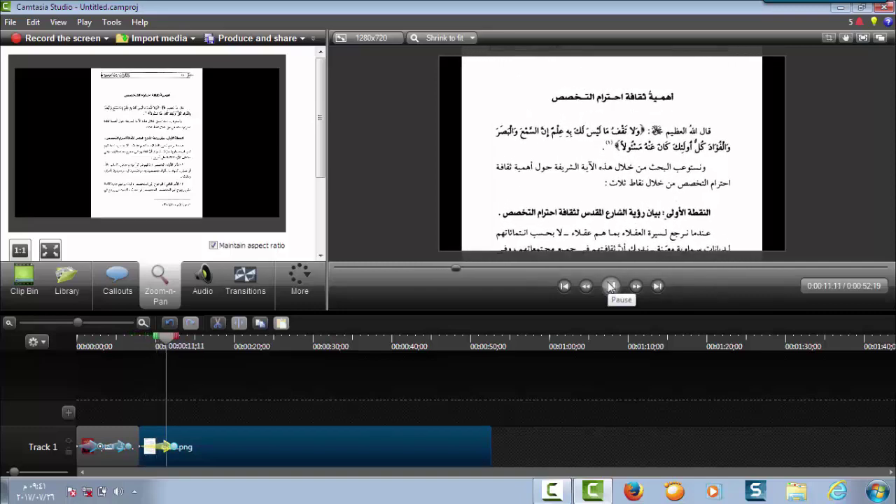
click(610, 287)
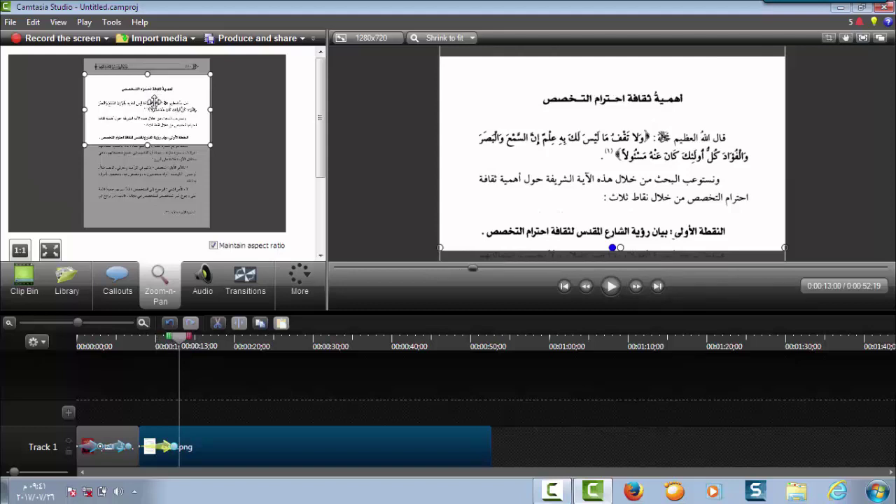
drag(153, 103, 153, 160)
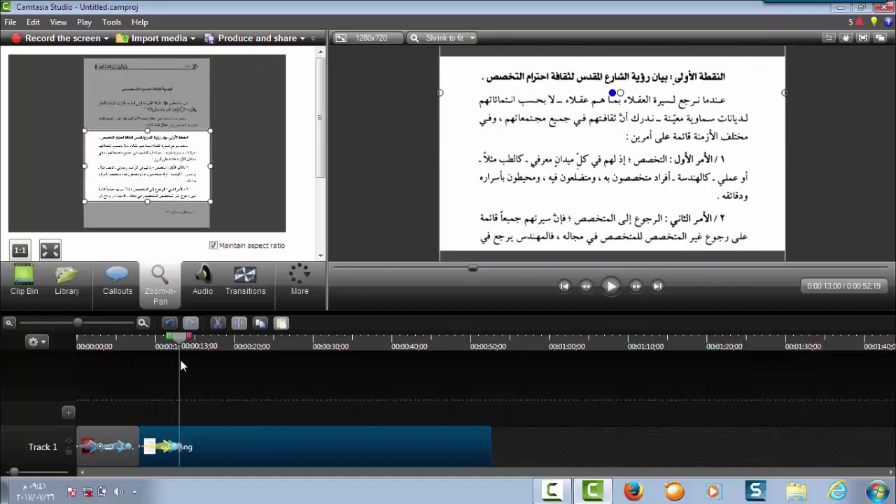
drag(179, 446, 210, 446)
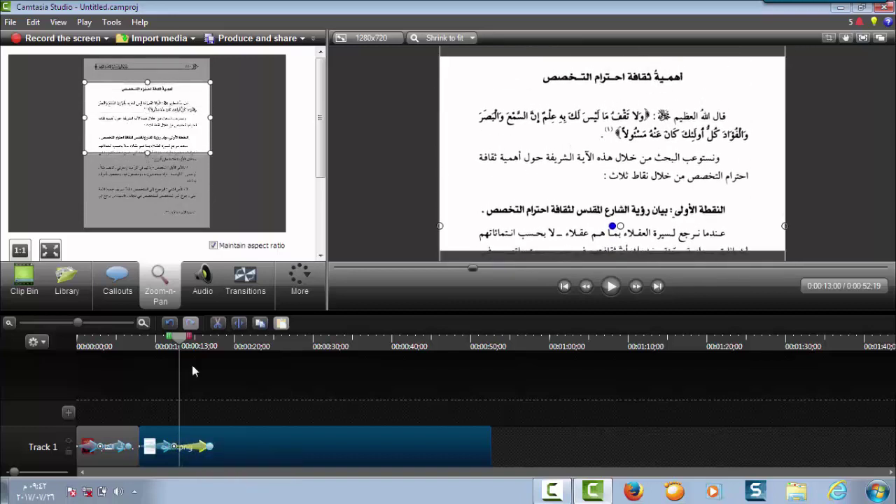
Play the page clip from 0:00:07;27 to preview its zoom-in and downward pan.
click(140, 343)
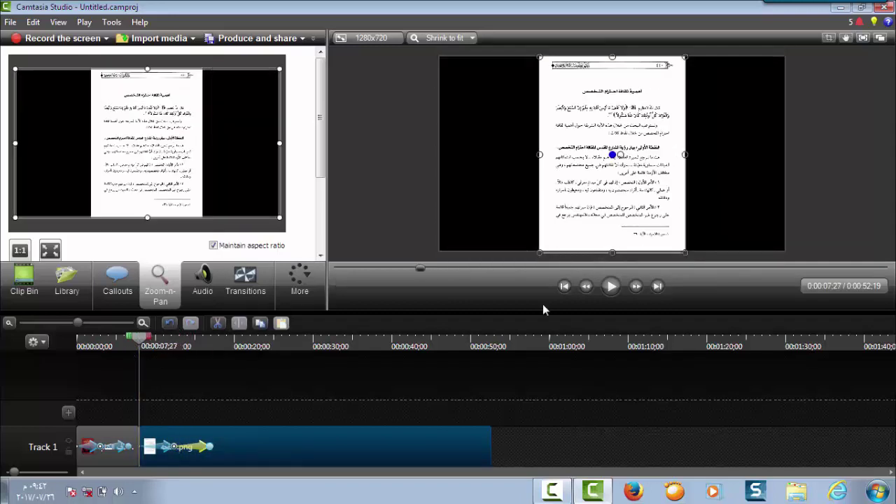
click(612, 292)
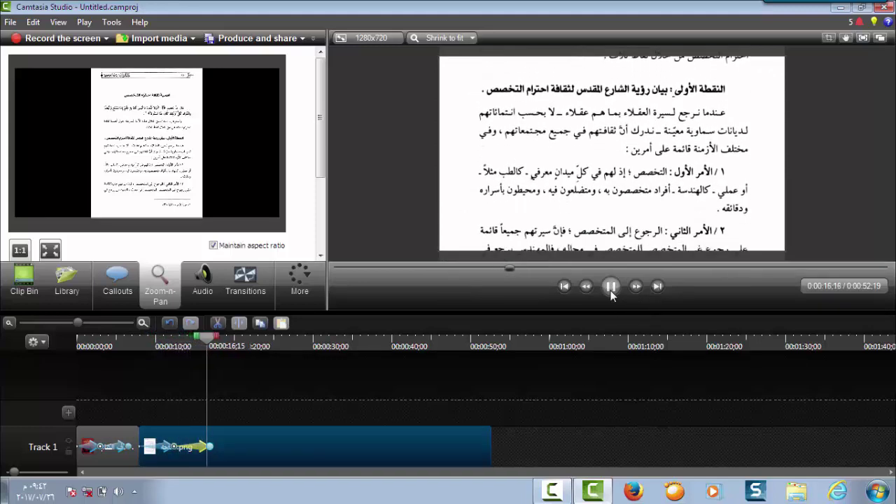
click(612, 294)
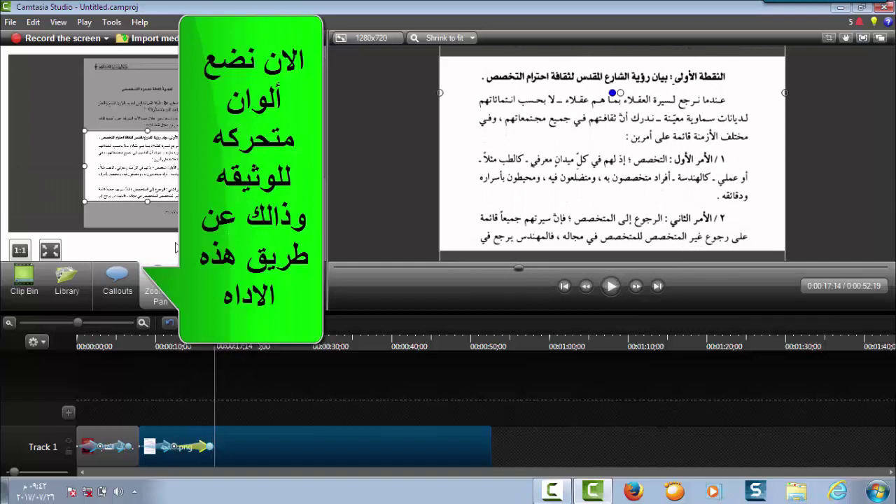
Add a yellow Highlighter callout at 0:00:17;14, shrink it onto the start of the "١ / الأمر الأول" line, and extend it to the page clip's end.
click(117, 293)
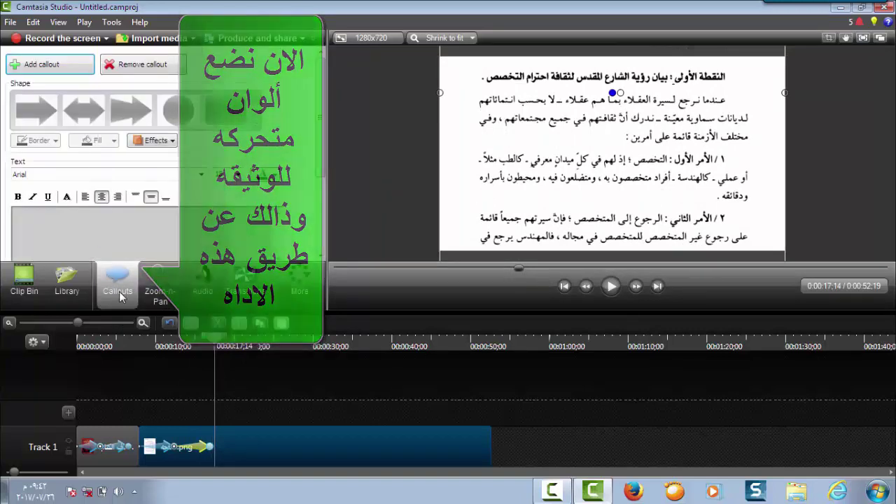
click(73, 69)
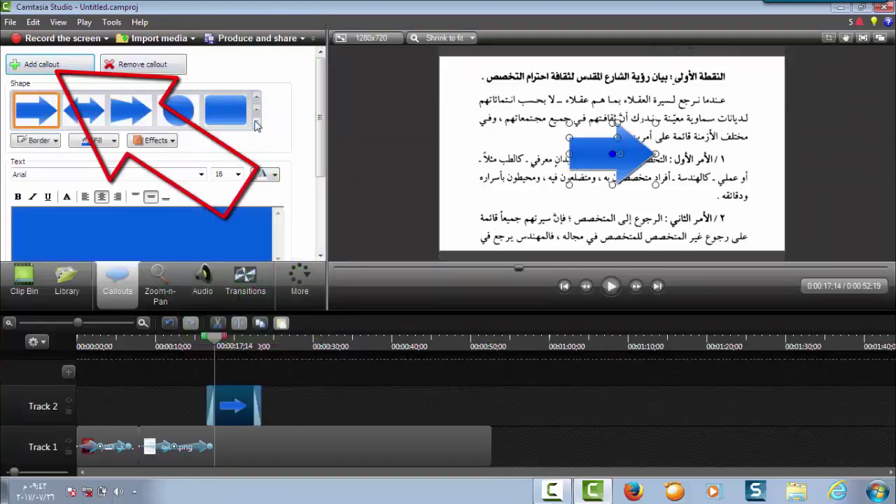
click(256, 124)
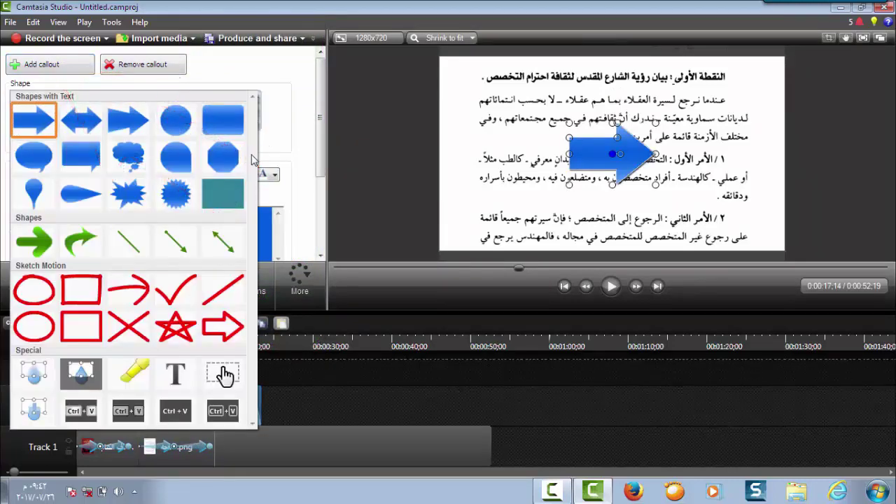
click(129, 375)
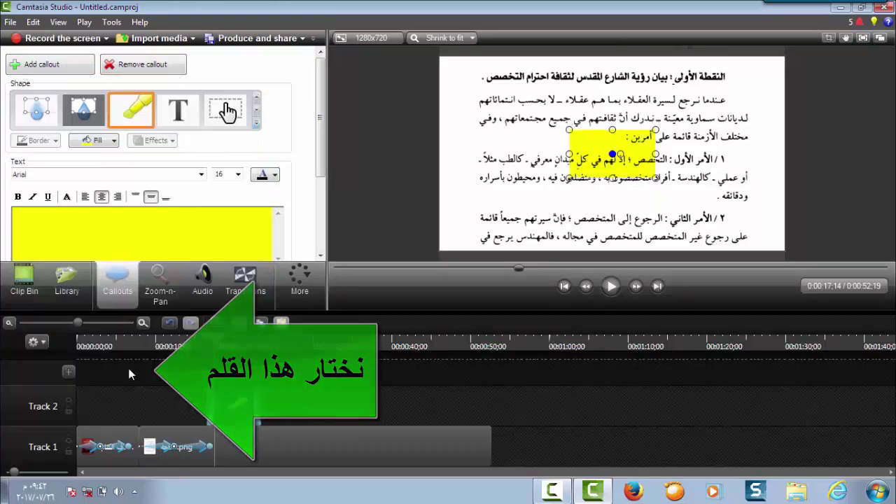
drag(590, 160, 720, 168)
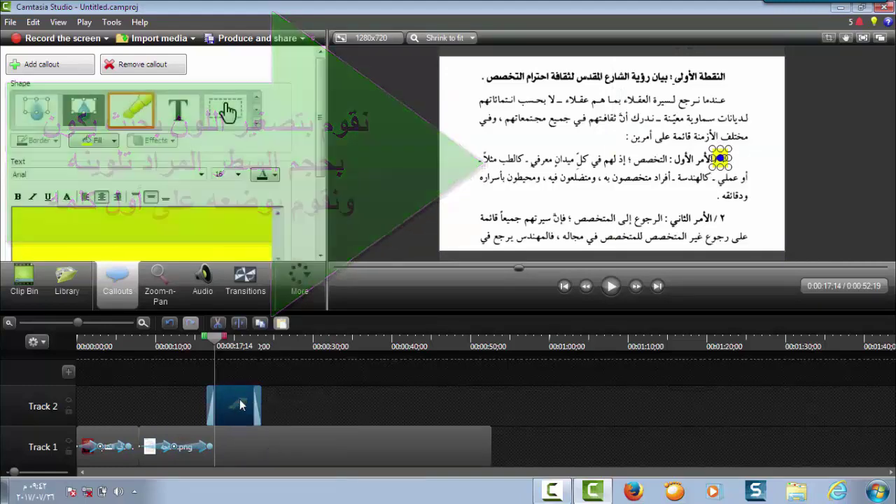
mouse_move(259, 401)
mouse_down()
mouse_move(500, 403)
mouse_move(490, 402)
mouse_up()
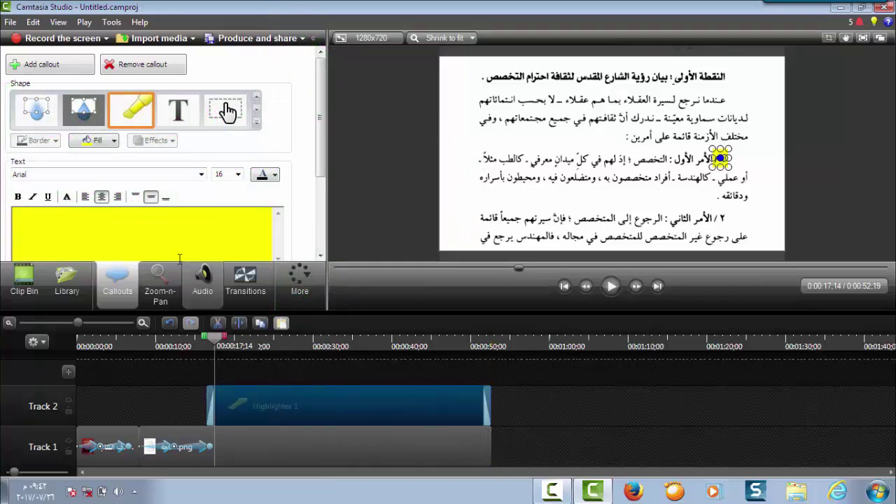
Animate the yellow highlighter to stretch across the whole "١ / الأمر الأول" line and lengthen its animation.
click(158, 287)
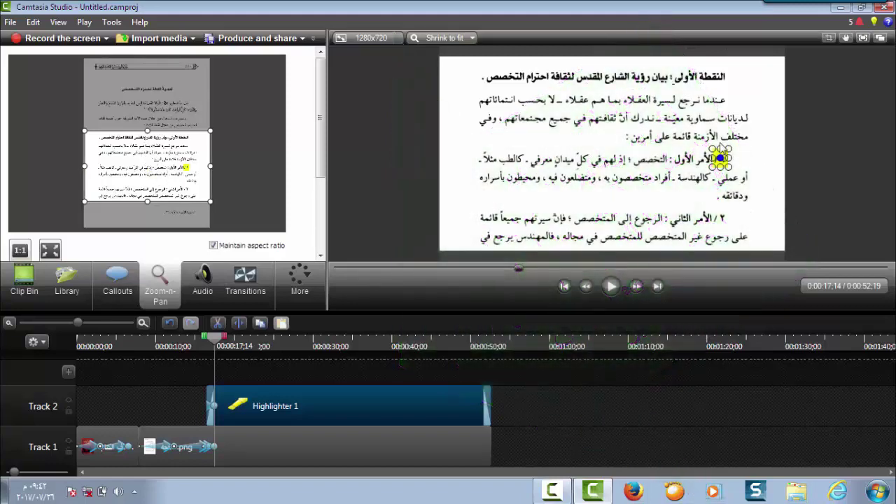
mouse_move(720, 158)
mouse_down()
mouse_move(548, 159)
mouse_move(508, 188)
mouse_move(478, 187)
mouse_up()
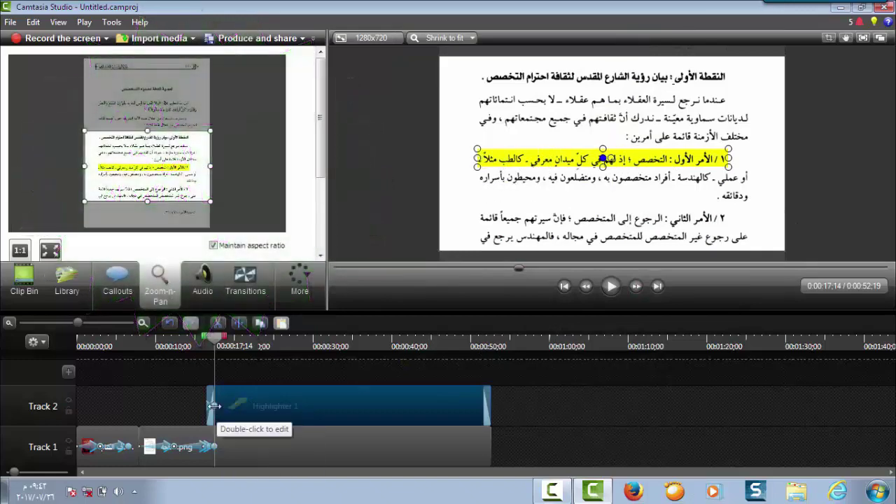
drag(213, 406, 250, 407)
Play from 0:00:16;14 to preview the yellow highlight sweeping across the line.
drag(220, 341, 208, 341)
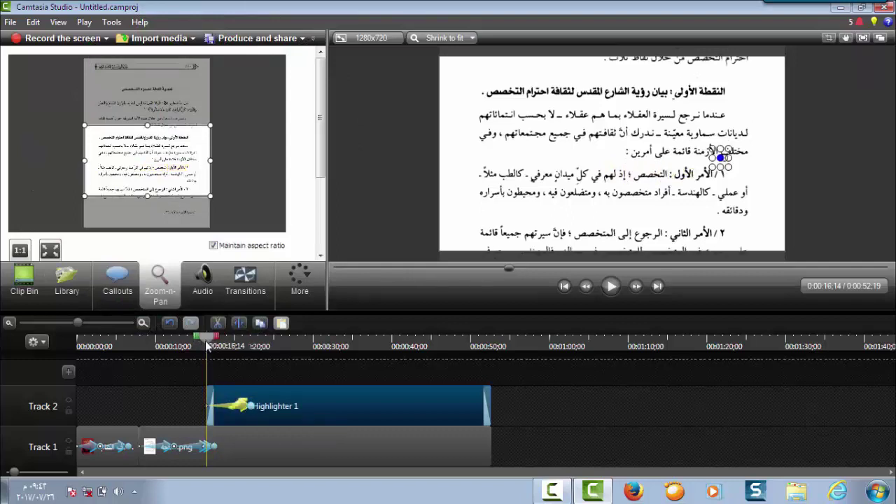
click(609, 290)
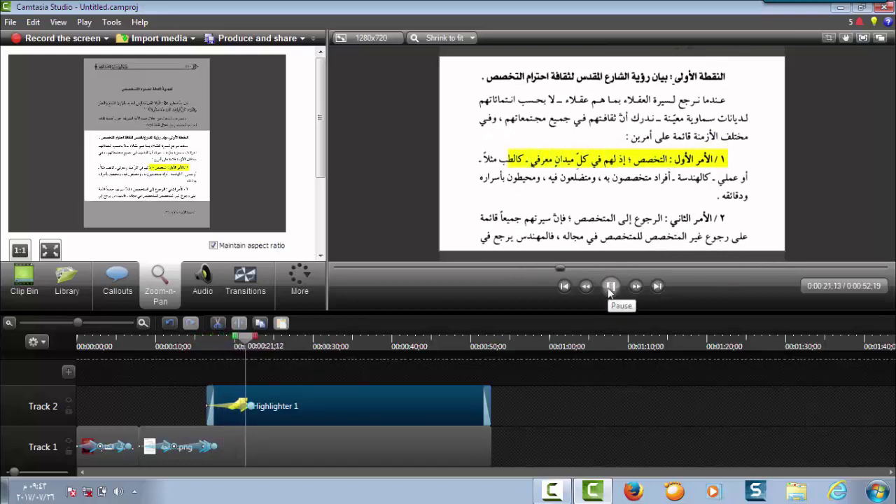
click(609, 288)
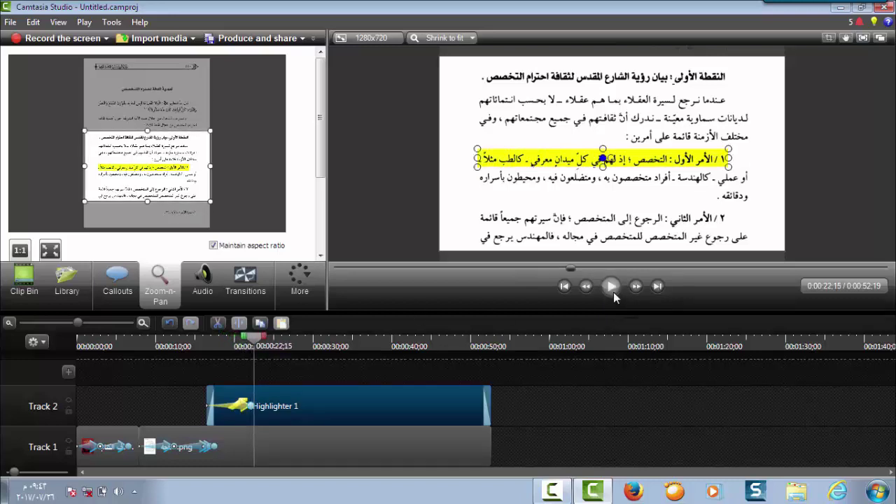
Add a second Highlighter callout at 0:00:22;15, fill it orange, fit it to the start of the next line, and extend it to the page clip's end.
click(118, 283)
click(76, 65)
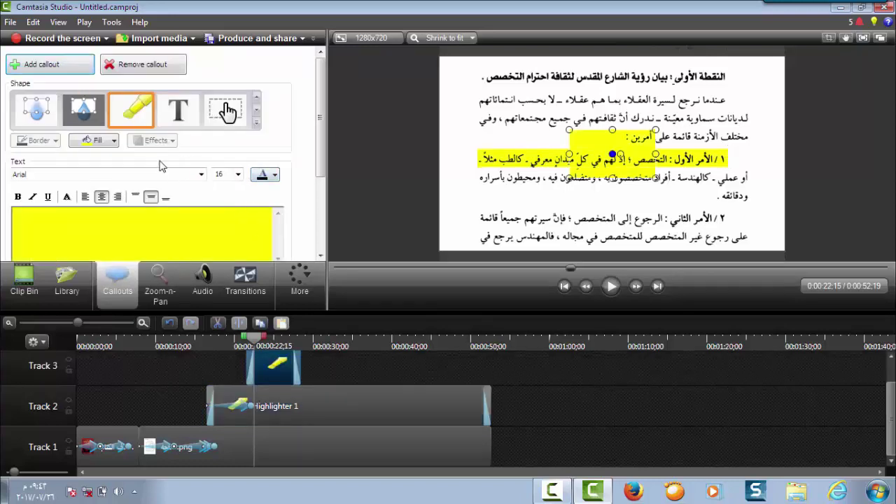
click(111, 141)
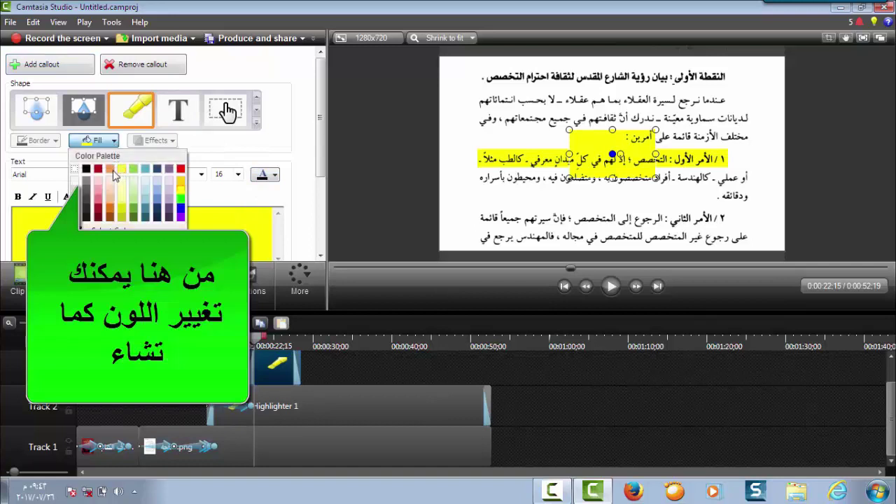
click(110, 169)
mouse_move(608, 145)
mouse_down()
mouse_move(603, 156)
mouse_move(654, 188)
mouse_move(689, 193)
mouse_move(681, 199)
mouse_move(714, 193)
mouse_move(731, 176)
mouse_move(731, 188)
mouse_up()
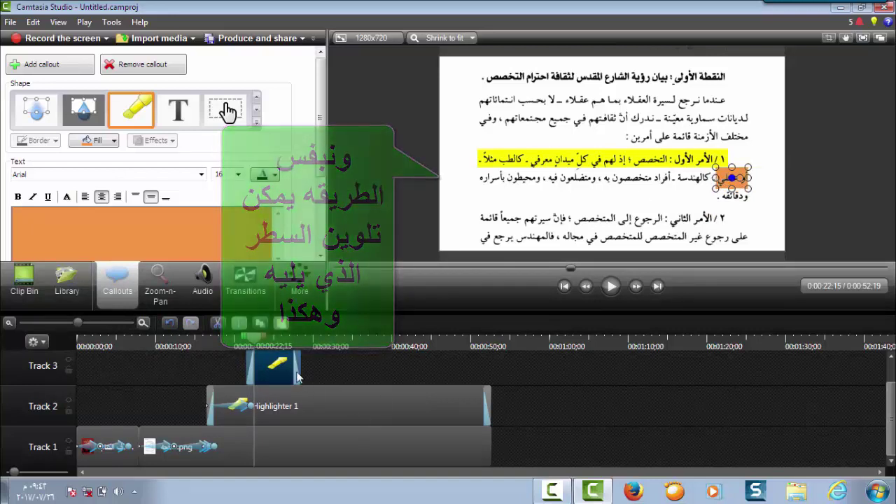
mouse_move(302, 371)
mouse_down()
mouse_move(518, 371)
mouse_move(491, 371)
mouse_up()
Animate the orange highlighter to stretch across its whole line, with an animation duration of about 00:00:05;20.
click(159, 285)
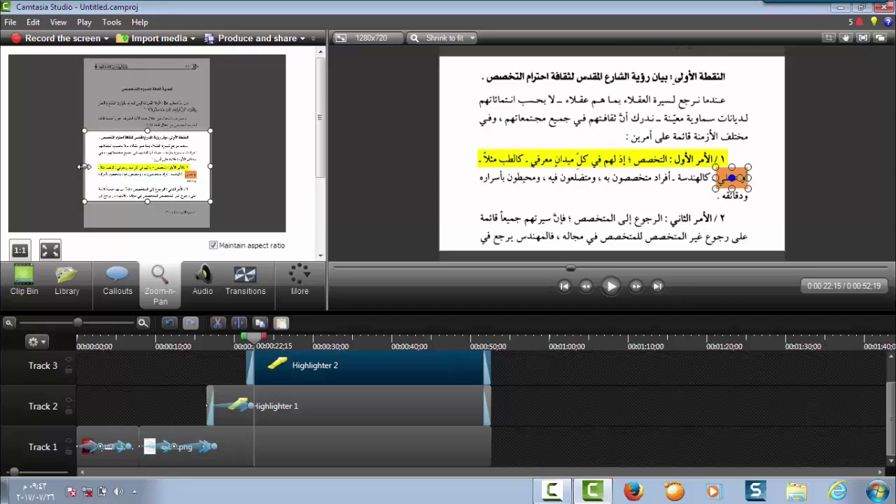
drag(83, 166, 85, 167)
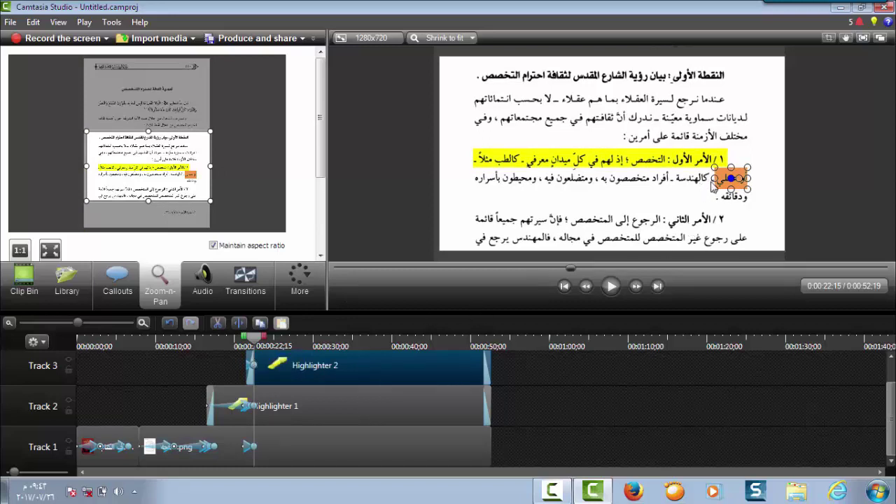
mouse_move(714, 177)
mouse_down()
mouse_move(463, 186)
mouse_move(473, 188)
mouse_up()
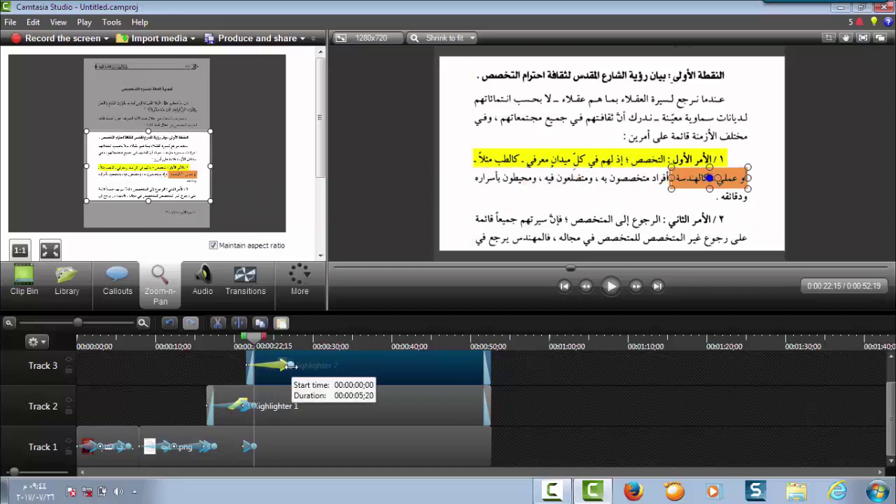
Play from 0:00:21;15 to preview the orange highlight sweeping across the second line.
drag(255, 338, 246, 339)
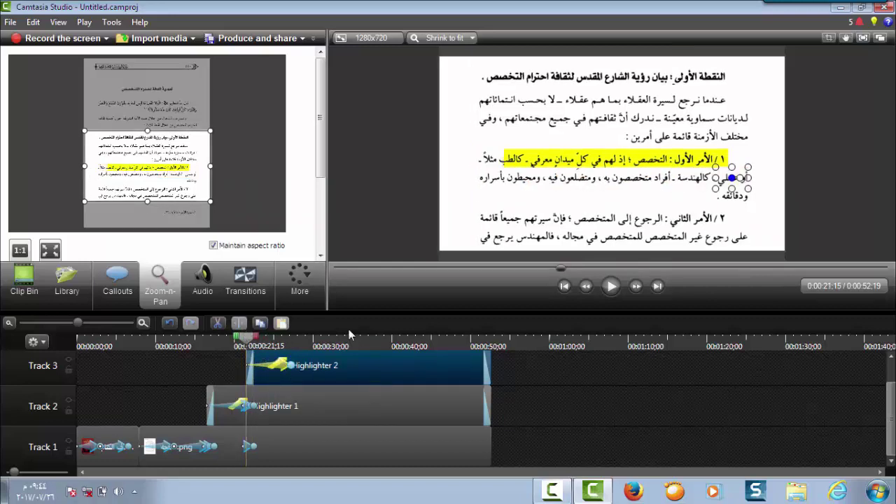
click(616, 291)
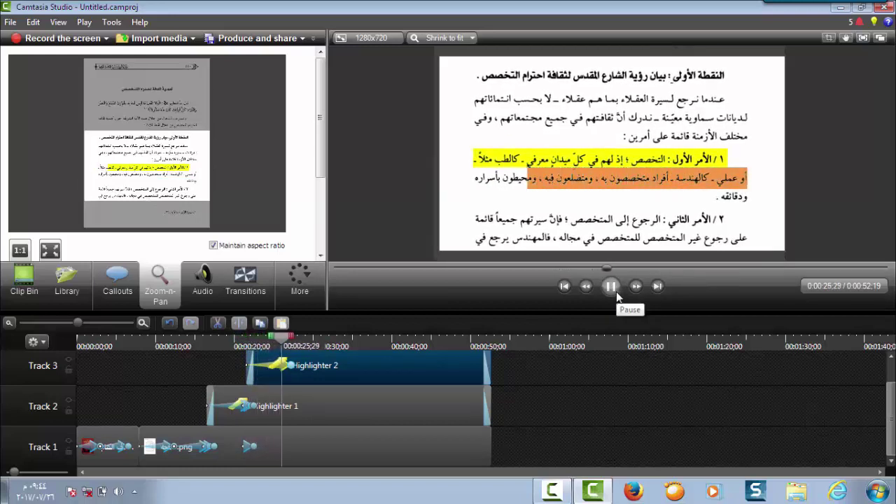
click(610, 286)
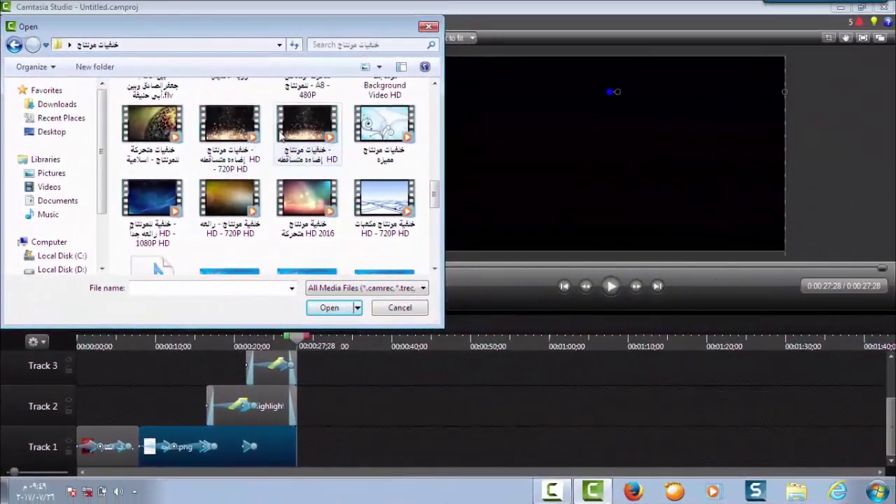
Import the moving background video خلفية مونتاج متحركة HD 2016.mp4 and place it on Track 1 directly after the page clip, at 0:00:27;28.
double_click(315, 203)
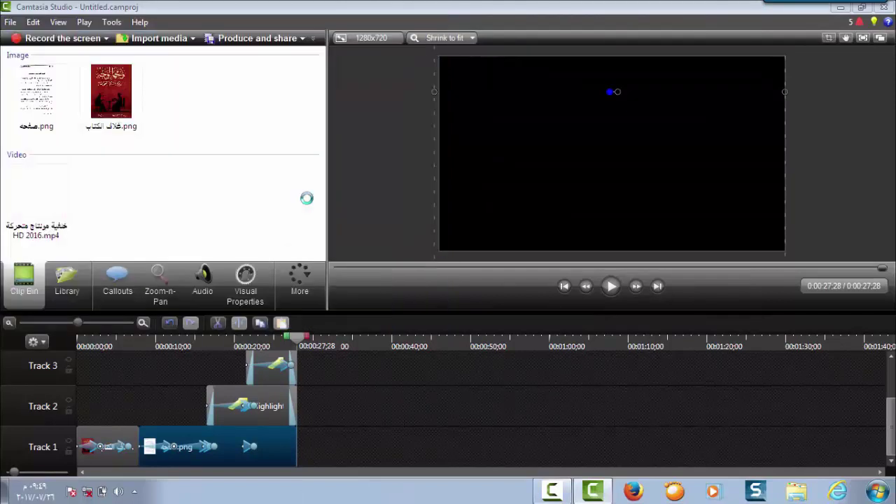
click(60, 203)
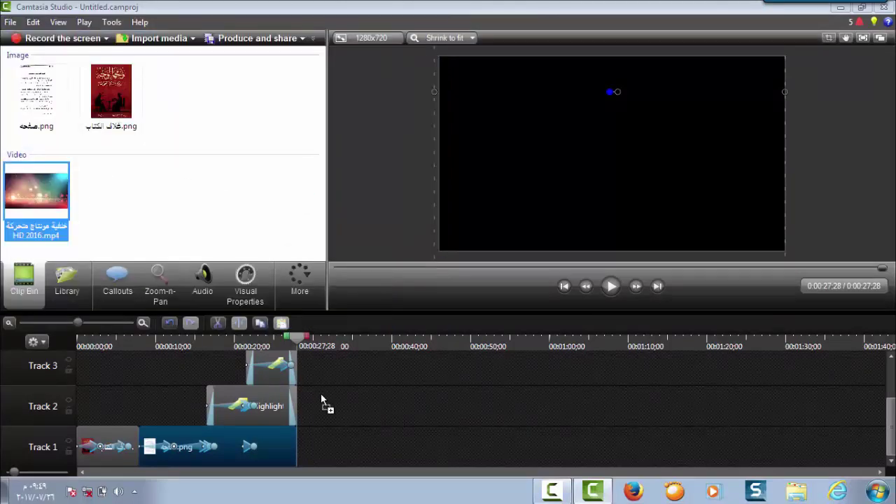
drag(306, 454, 308, 452)
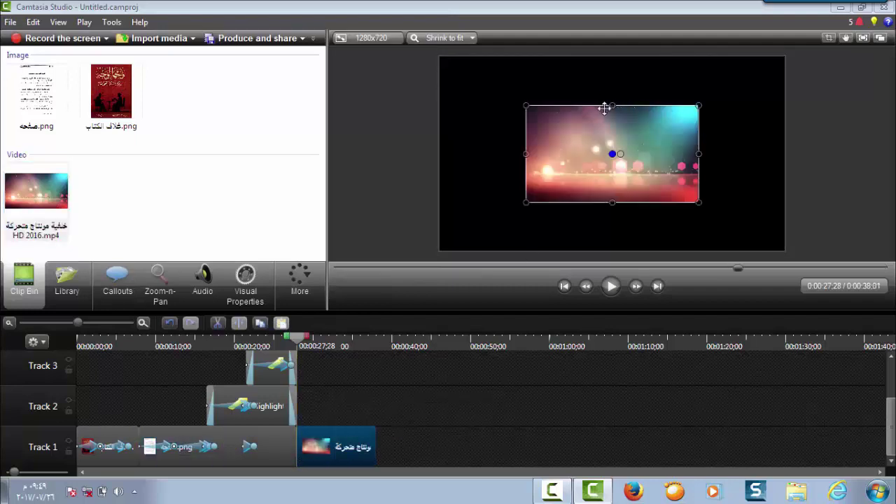
Stretch the background video's height and width on the canvas until it fills the whole 1280x720 frame.
drag(612, 107, 612, 57)
drag(613, 203, 608, 250)
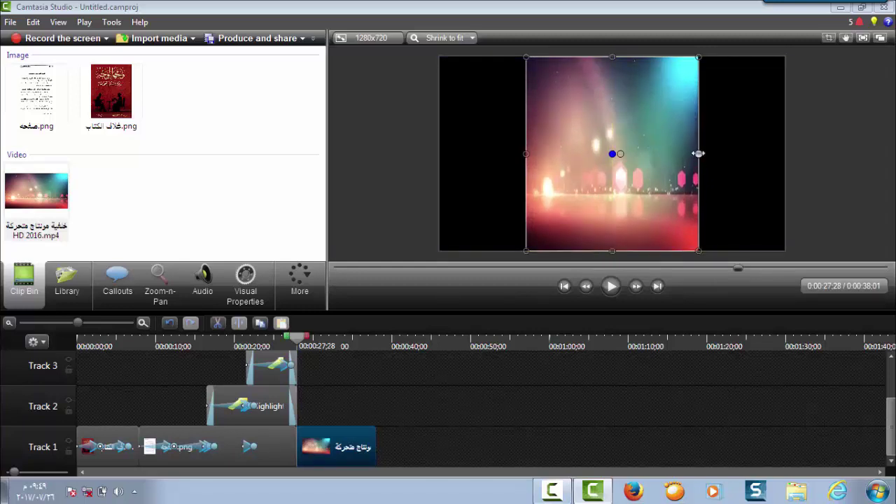
drag(698, 153, 784, 153)
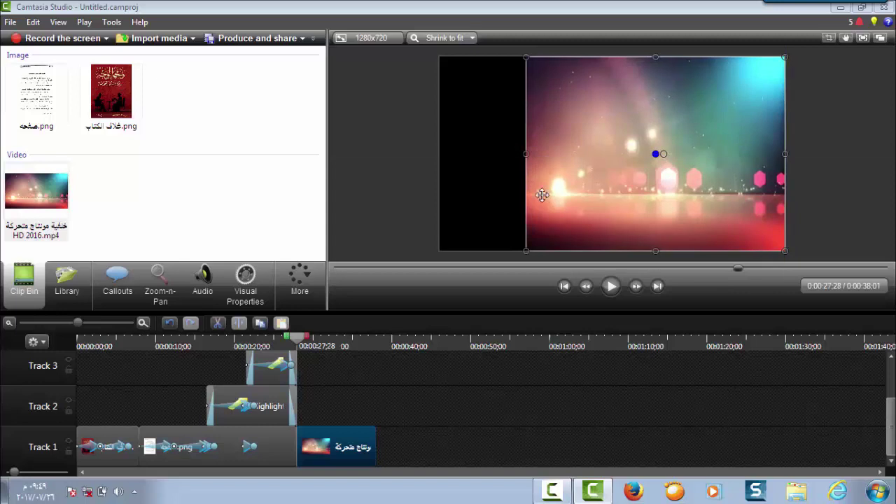
drag(522, 153, 439, 154)
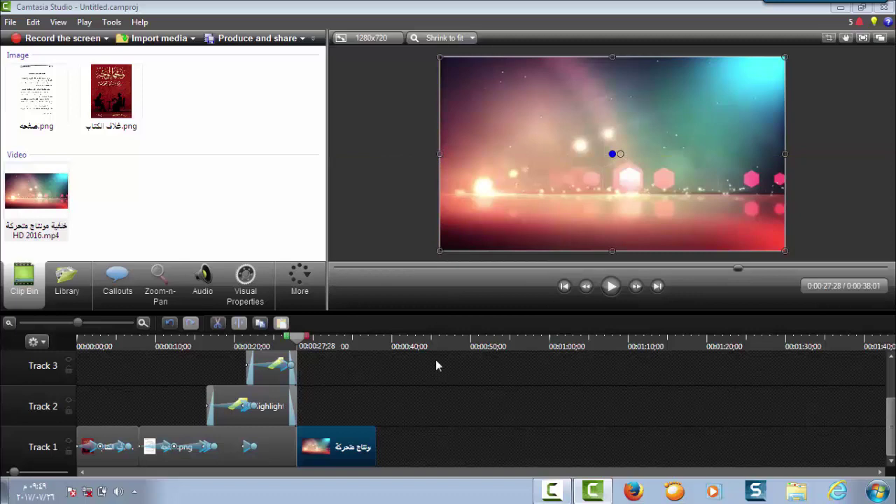
Duplicate the resized background clip twice and line the copies up end to end after the original on Track 1.
right_click(361, 435)
click(390, 174)
right_click(387, 448)
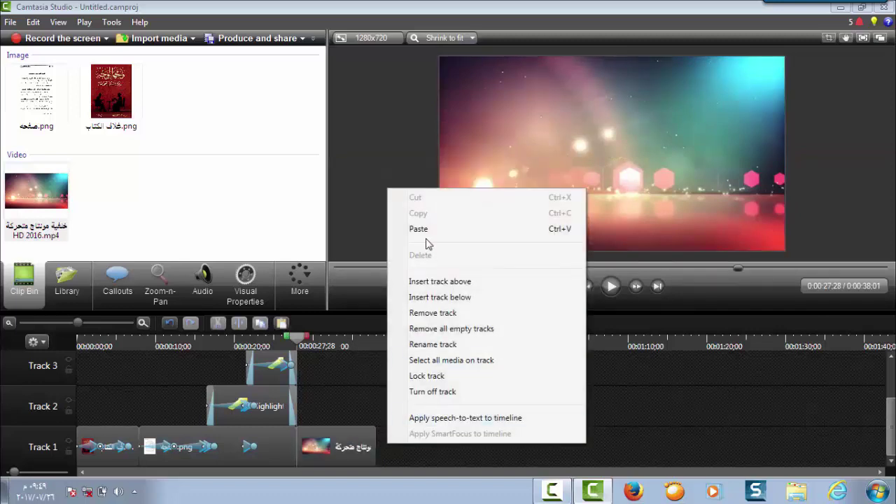
click(420, 229)
drag(348, 407, 426, 458)
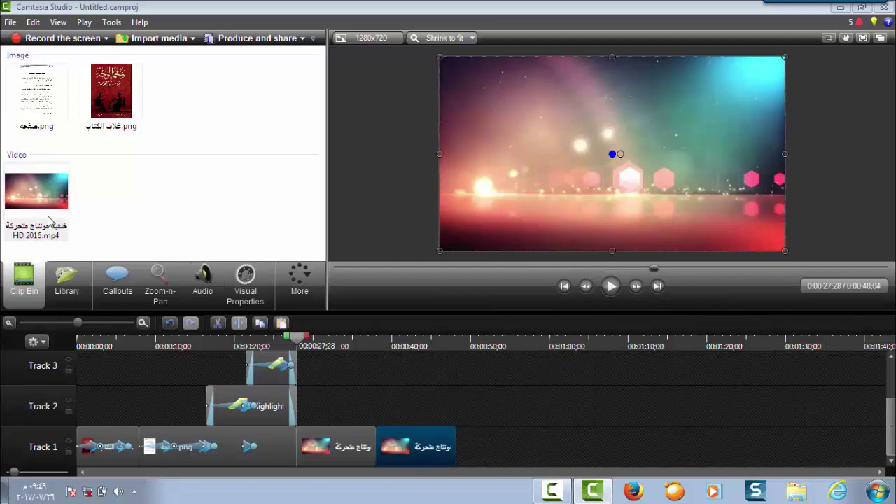
right_click(418, 456)
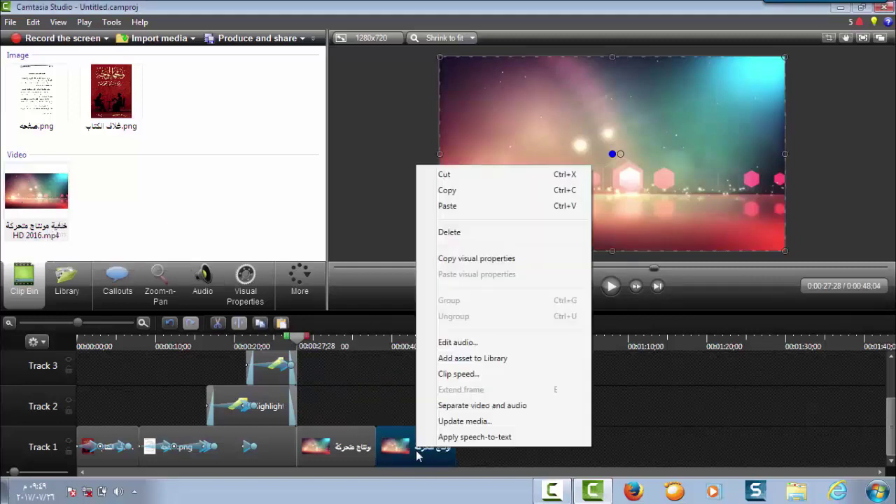
click(448, 191)
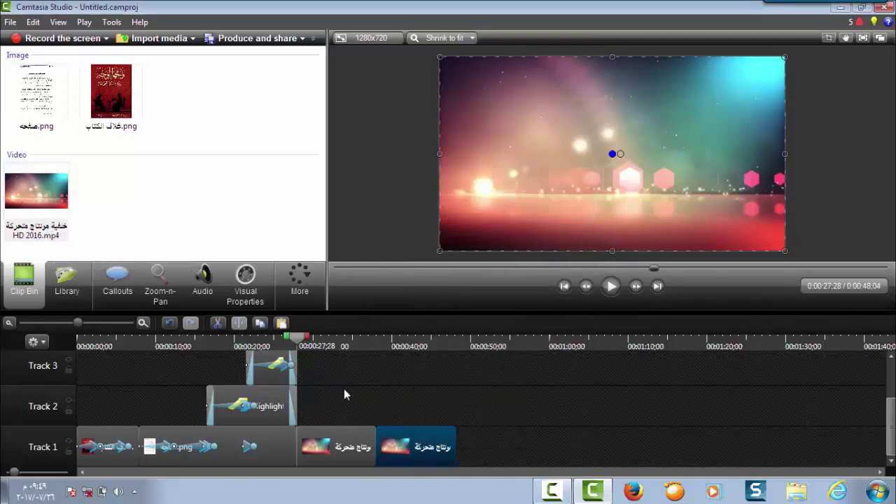
right_click(465, 457)
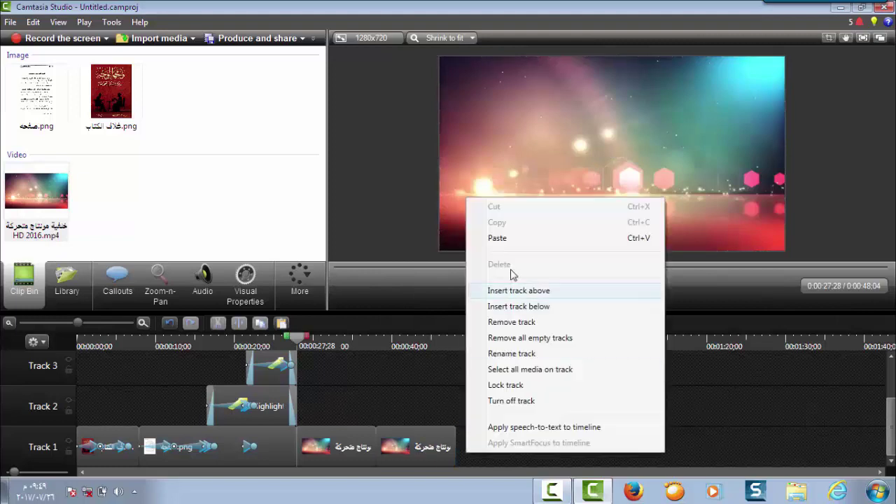
click(506, 240)
drag(331, 409, 501, 450)
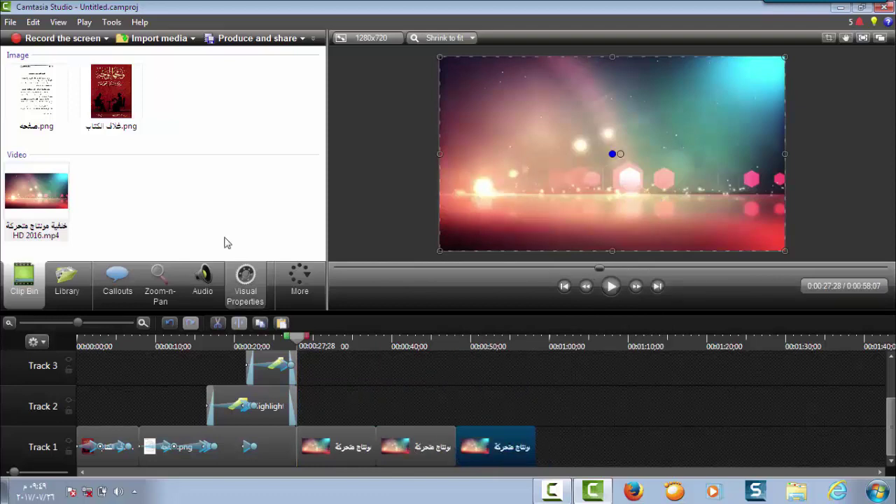
Add the book cover image to Track 2 at 0:00:27;28, then make it shorter and wider, centred with the background showing around it.
click(103, 100)
drag(103, 100, 322, 412)
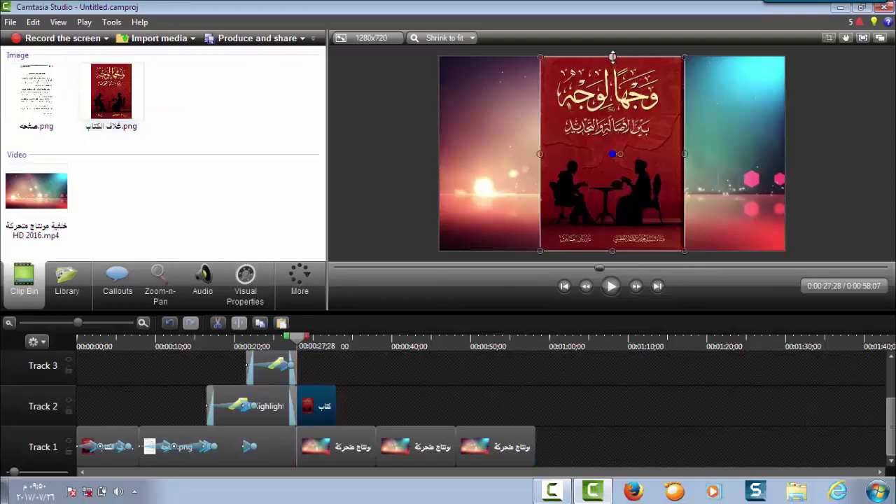
drag(613, 56, 612, 63)
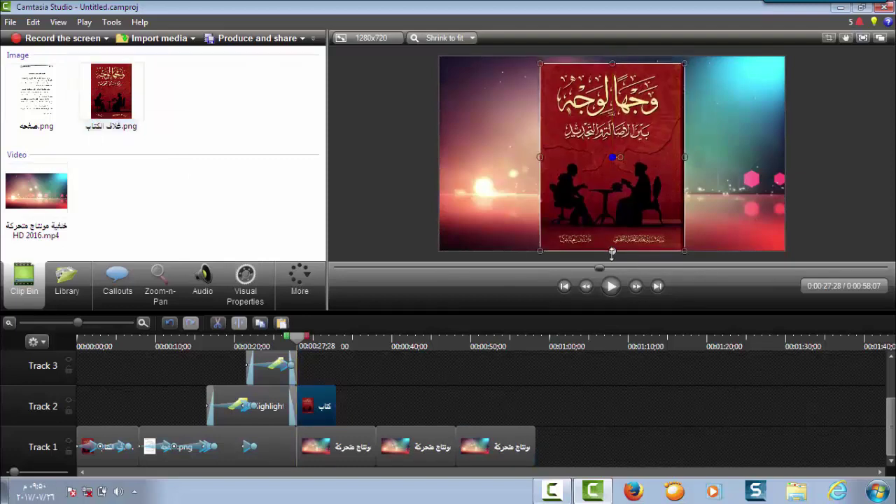
drag(613, 252, 612, 233)
drag(611, 197, 612, 204)
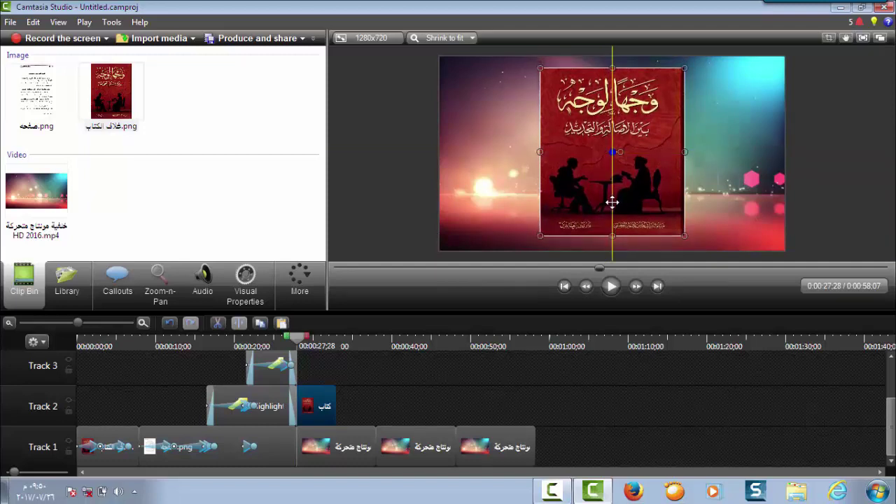
drag(684, 154, 713, 154)
drag(537, 153, 559, 158)
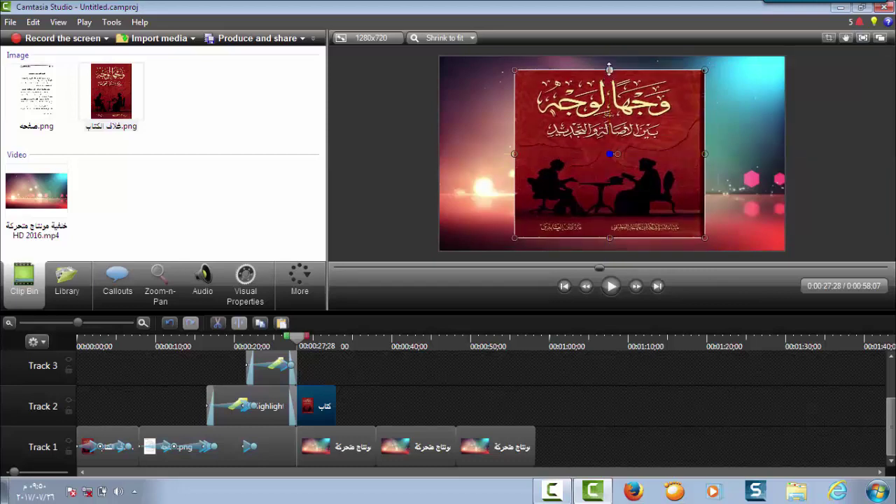
drag(609, 69, 609, 68)
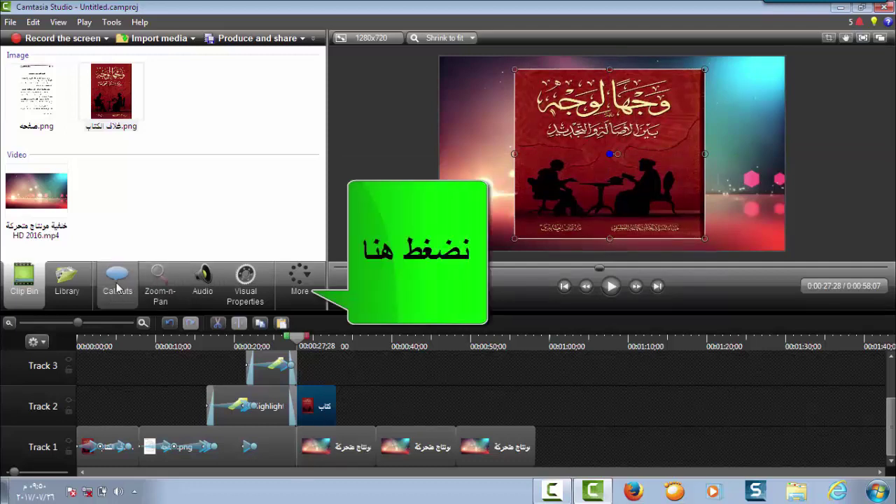
Apply the Cube rotate transition to the start of the book cover clip on Track 2.
click(300, 280)
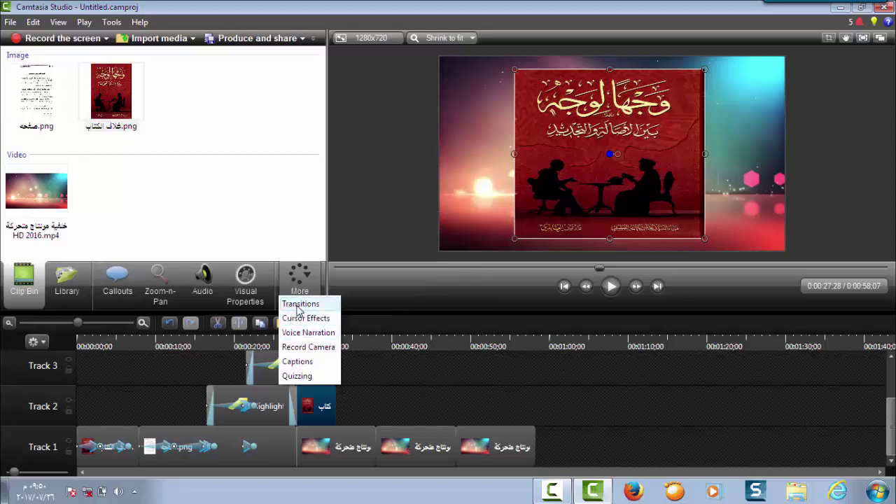
click(300, 306)
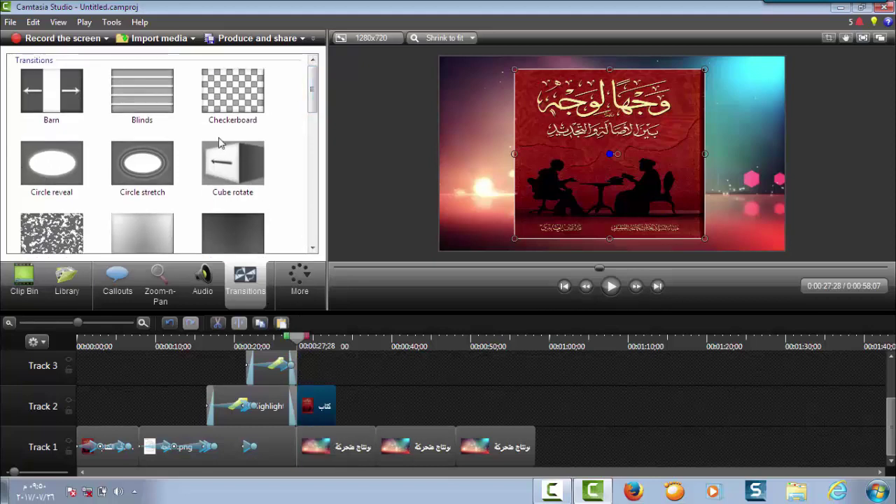
drag(224, 157, 299, 406)
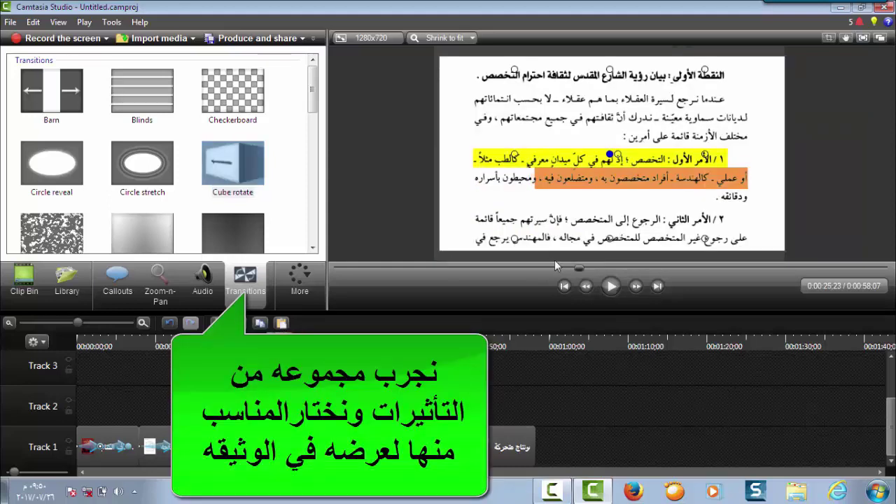
Play across the start of the Track 2 cover clip to preview its Cube rotate transition, and return the playhead to 0:00:27;28.
click(611, 287)
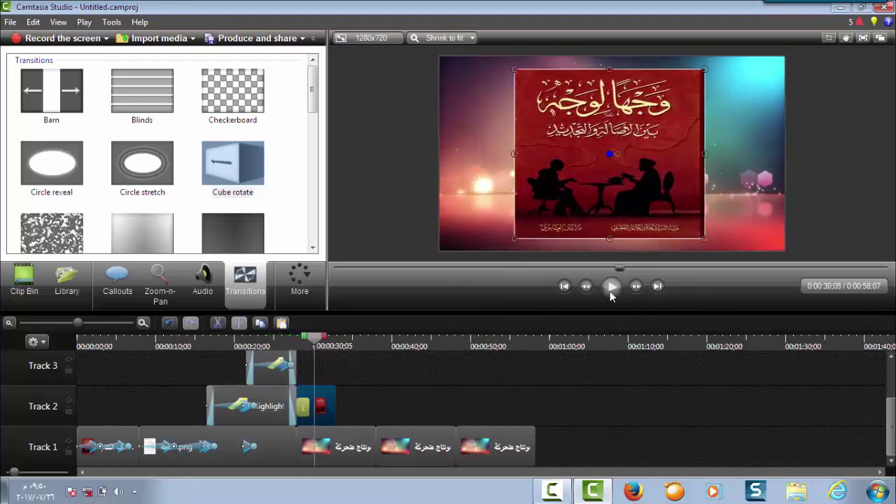
click(610, 288)
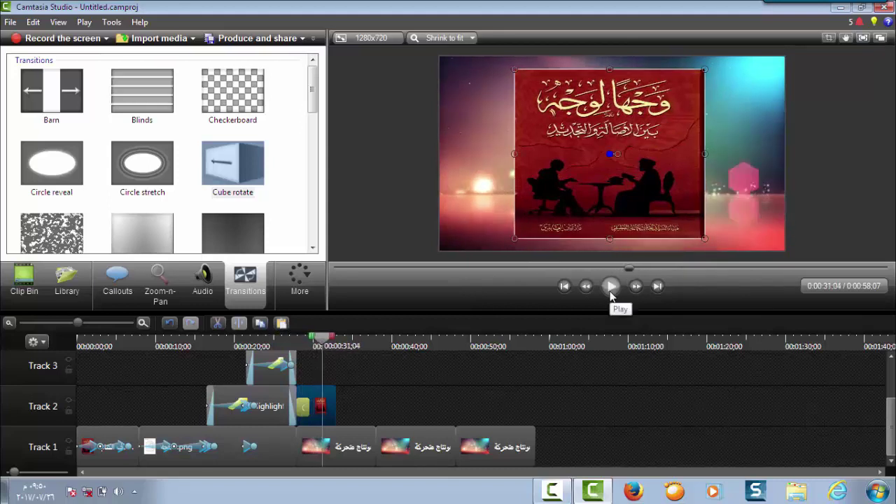
drag(326, 341, 296, 353)
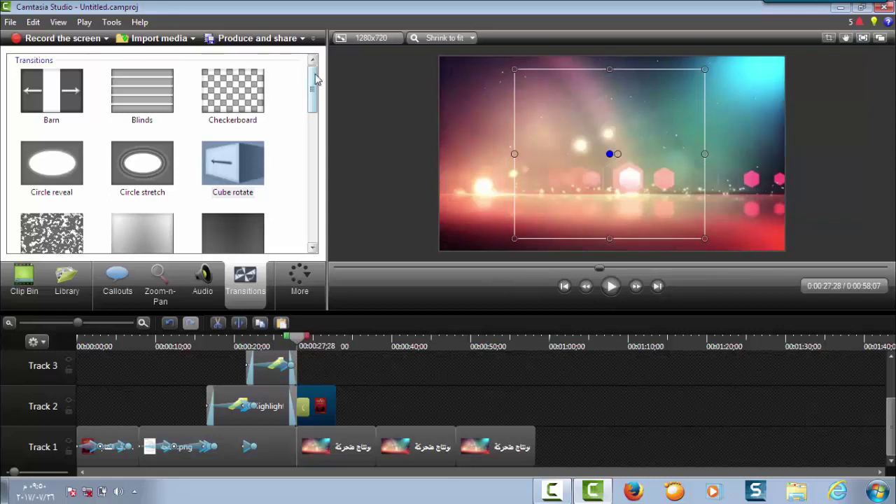
click(553, 490)
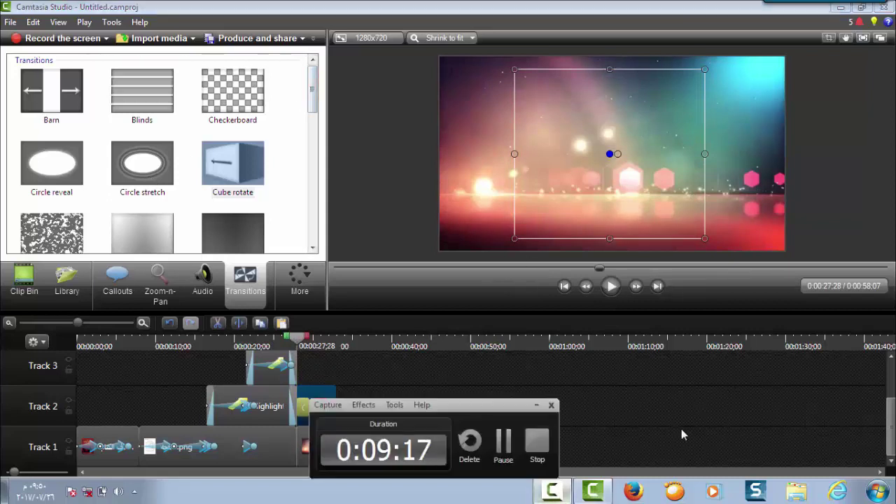
click(502, 444)
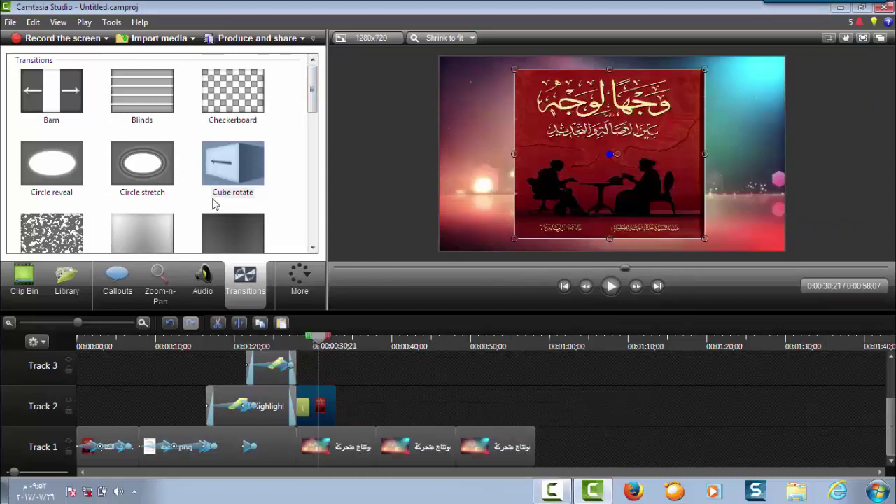
Try the Fold transition at the start of the Track 2 cover clip and preview it from 0:00:27;28.
drag(312, 97, 313, 151)
drag(143, 91, 303, 409)
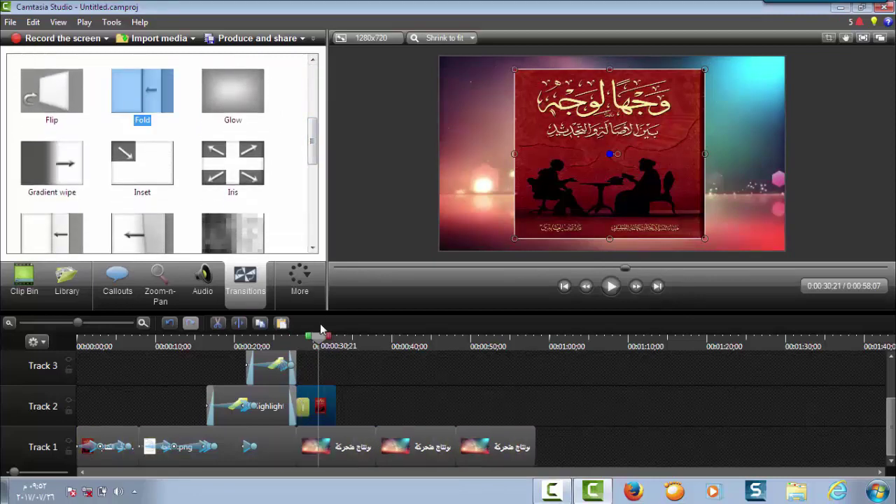
drag(319, 341, 296, 341)
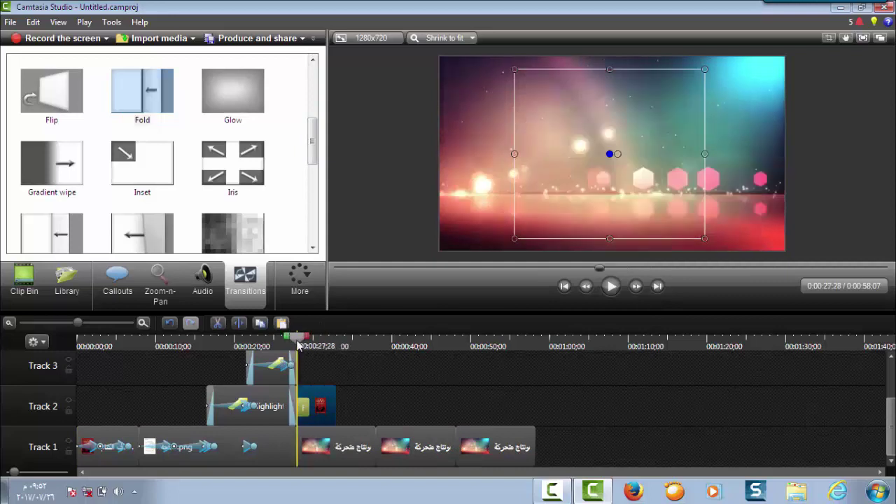
click(610, 287)
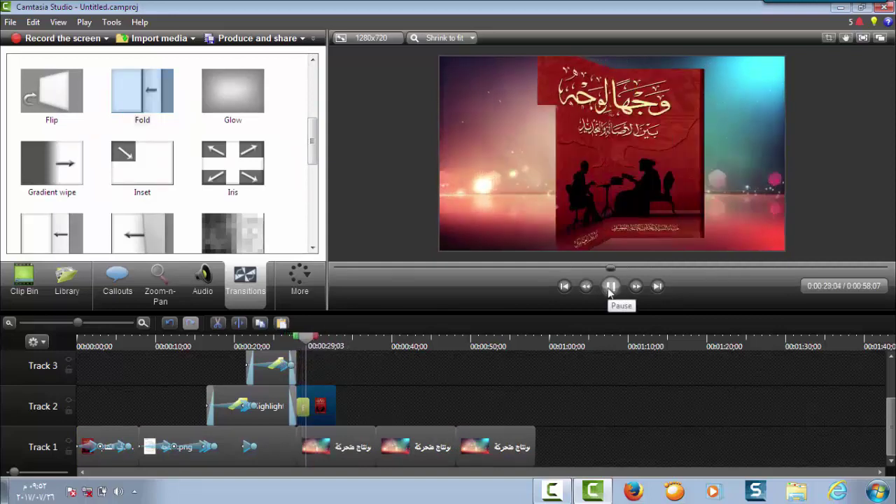
click(609, 287)
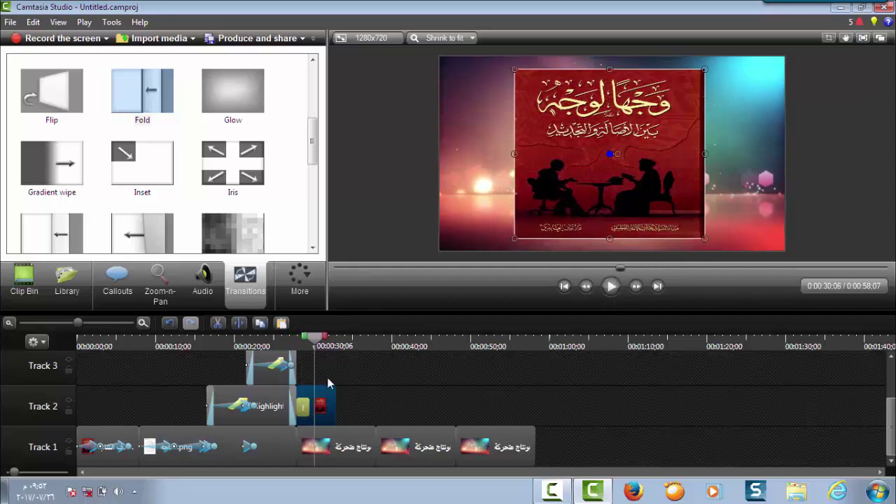
drag(313, 341, 297, 341)
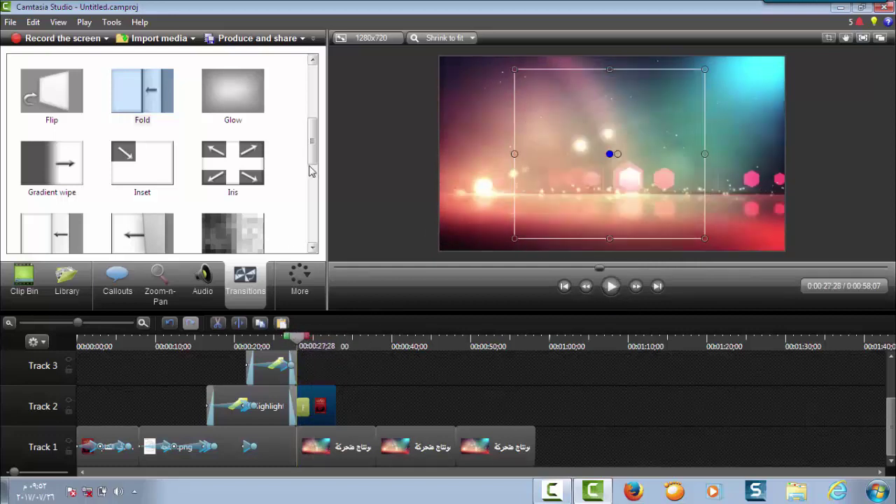
Replace the transition at the start of the Track 2 cover clip with Page turn.
drag(313, 144, 313, 180)
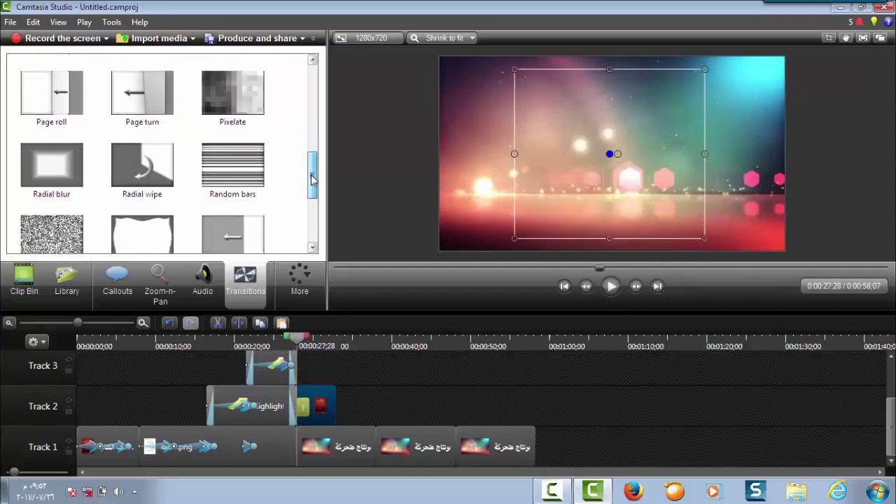
drag(140, 98, 234, 332)
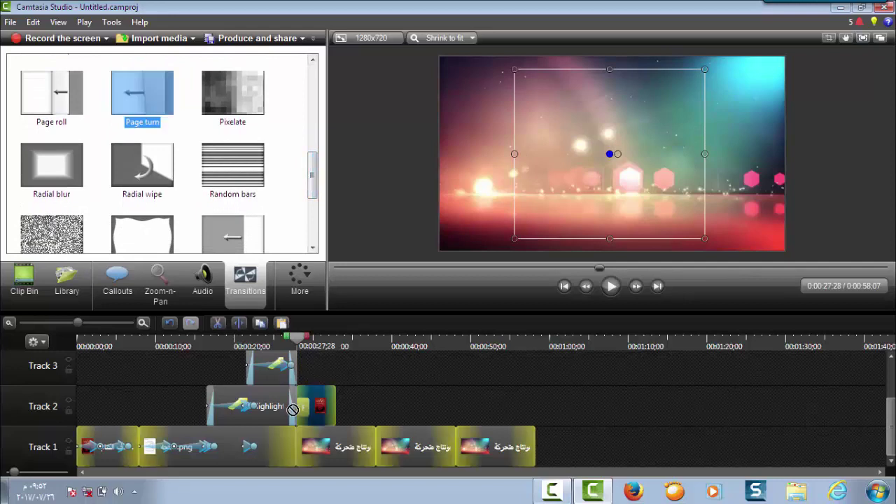
drag(293, 409, 305, 410)
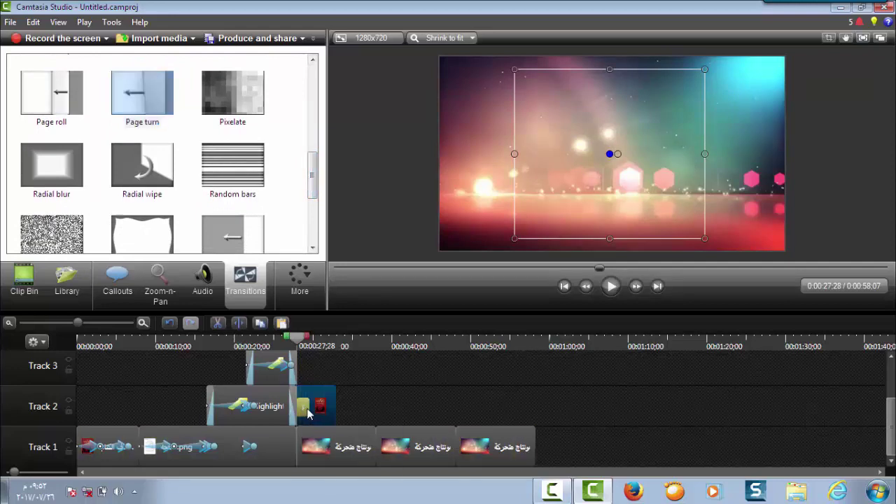
Play from 0:00:26;28 to preview the Page turn transition on the Track 2 cover clip.
drag(299, 343, 288, 343)
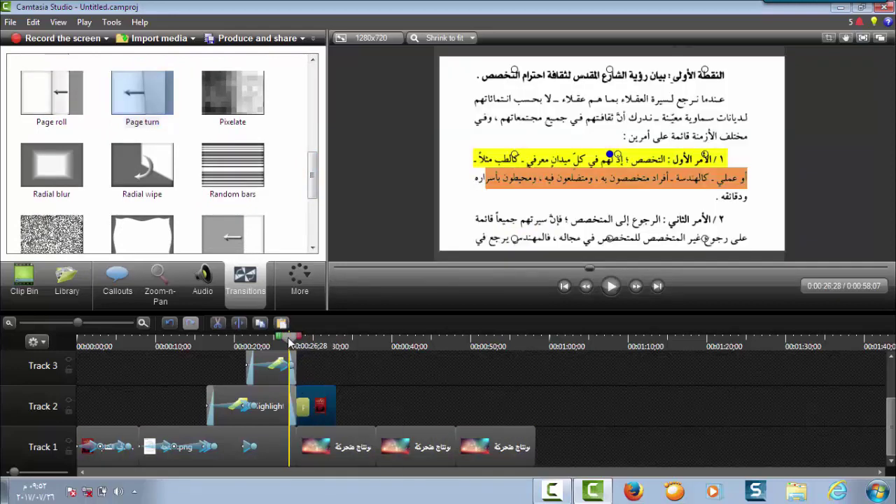
click(611, 287)
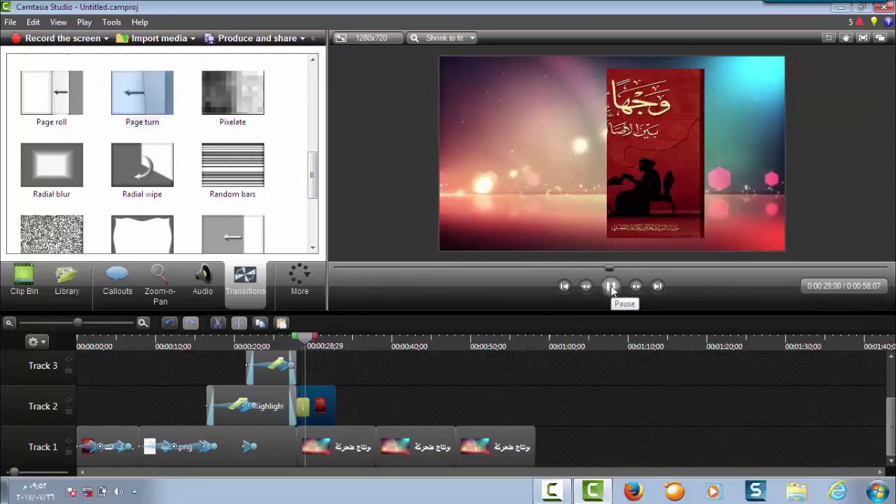
click(611, 287)
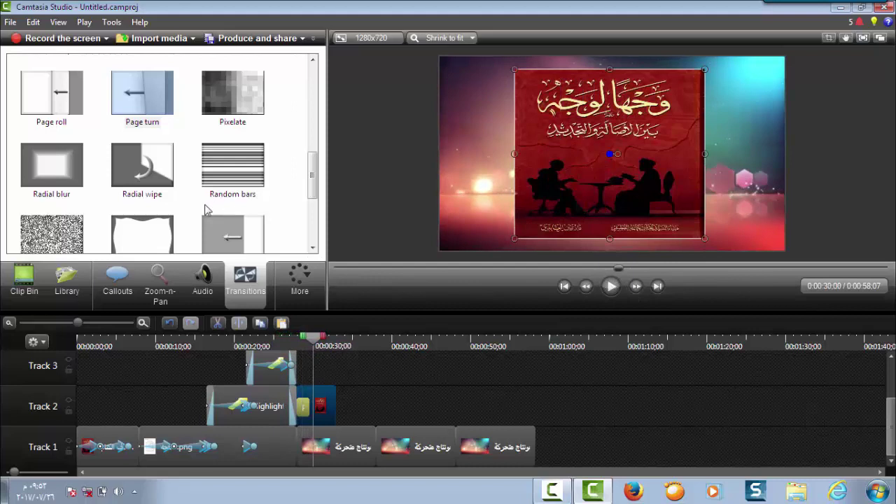
Try the Page roll transition at the start of the Track 2 cover clip and preview it from 0:00:27;28.
click(43, 101)
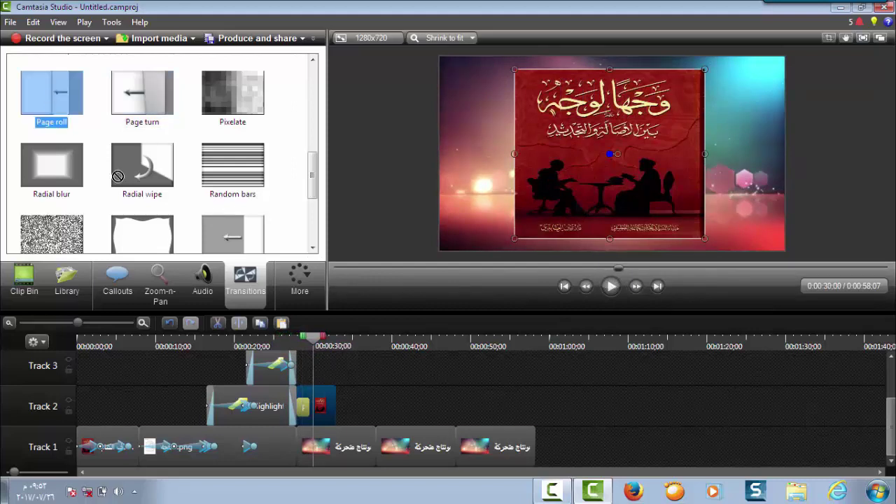
drag(118, 177, 286, 343)
drag(302, 416, 304, 409)
drag(315, 345, 297, 344)
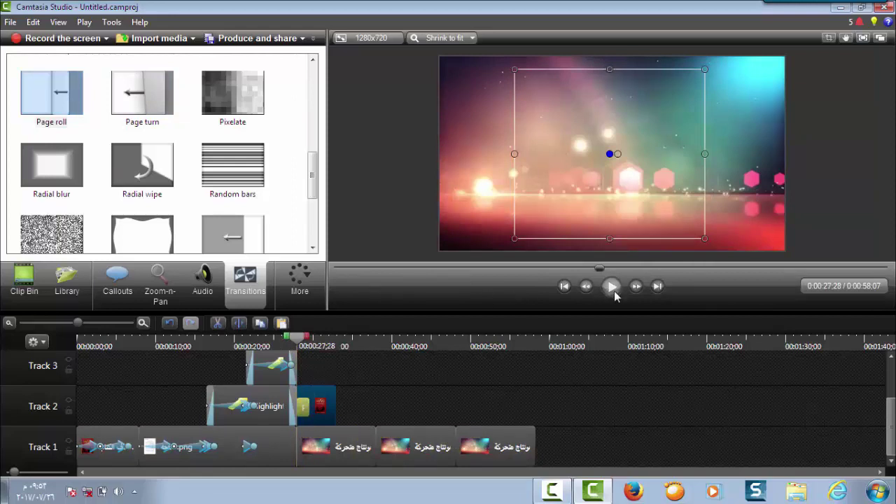
click(614, 291)
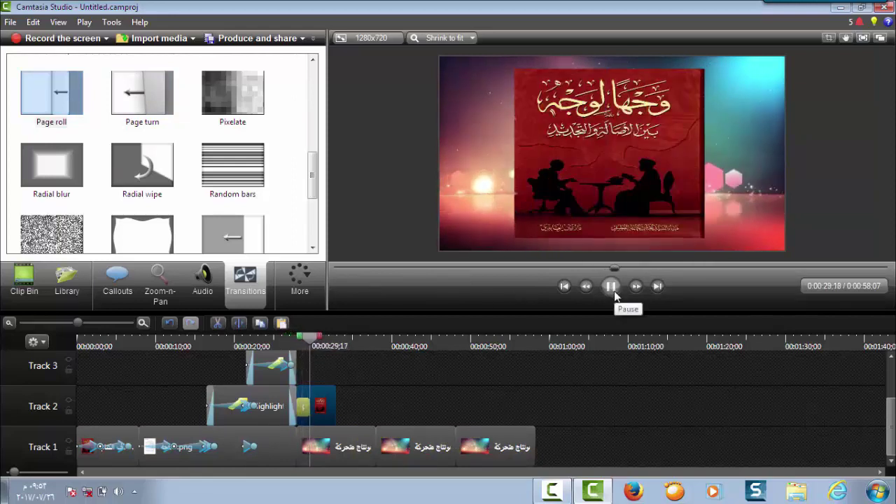
click(614, 291)
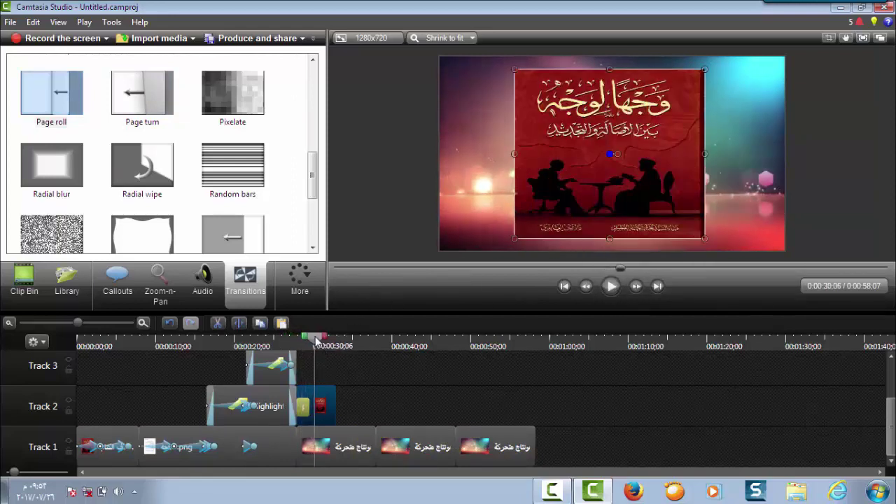
Trim the end of the Track 2 cover clip back to about 0:00:30;27 and preview the shortened clip from 0:00:27;28.
drag(316, 341, 308, 343)
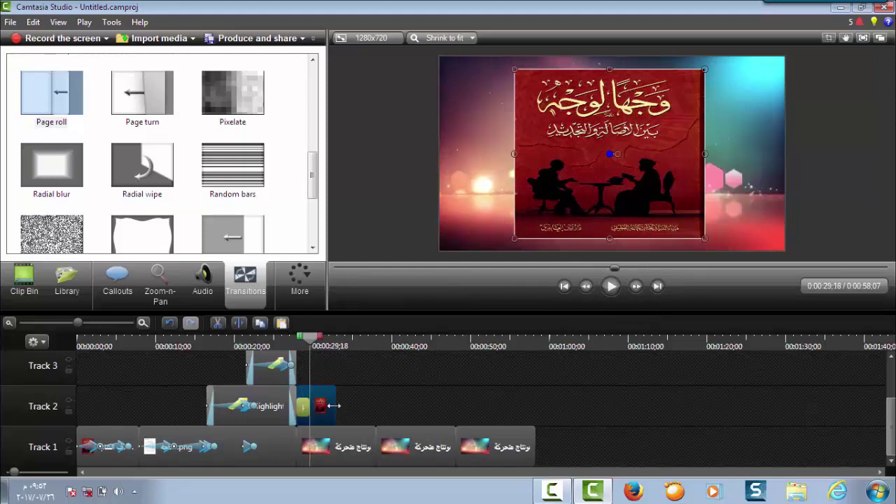
drag(335, 405, 320, 406)
drag(312, 341, 299, 341)
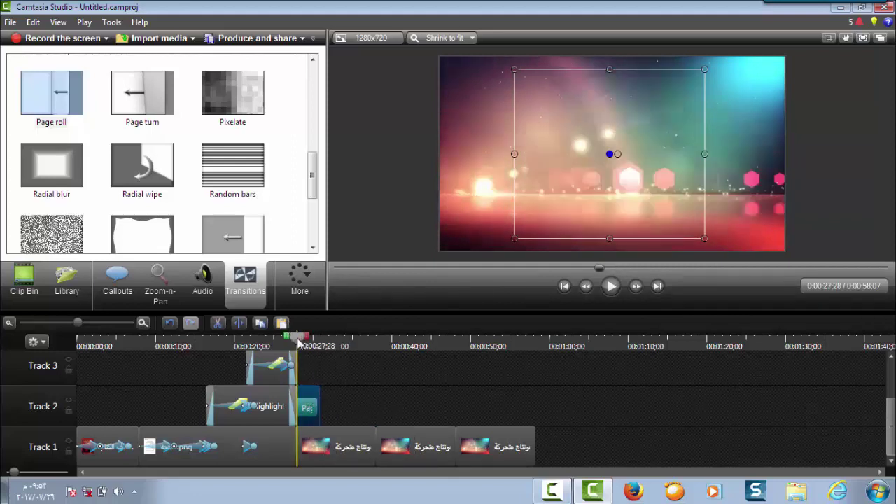
click(610, 287)
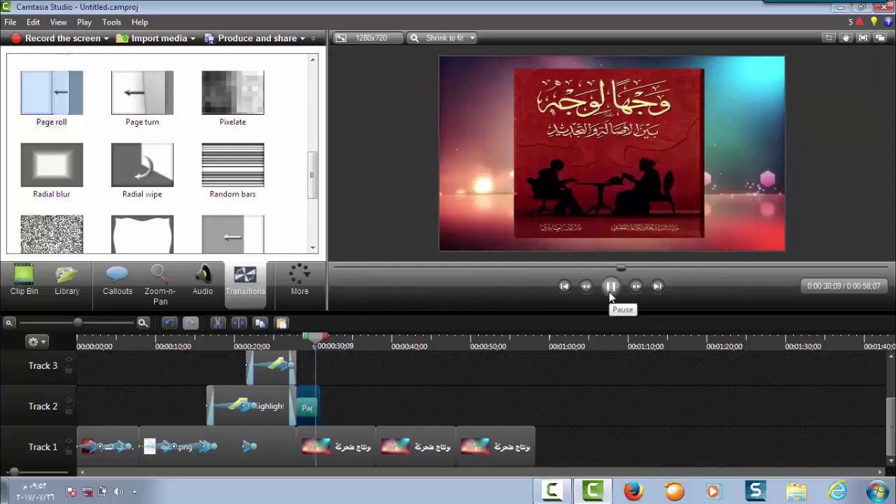
click(610, 287)
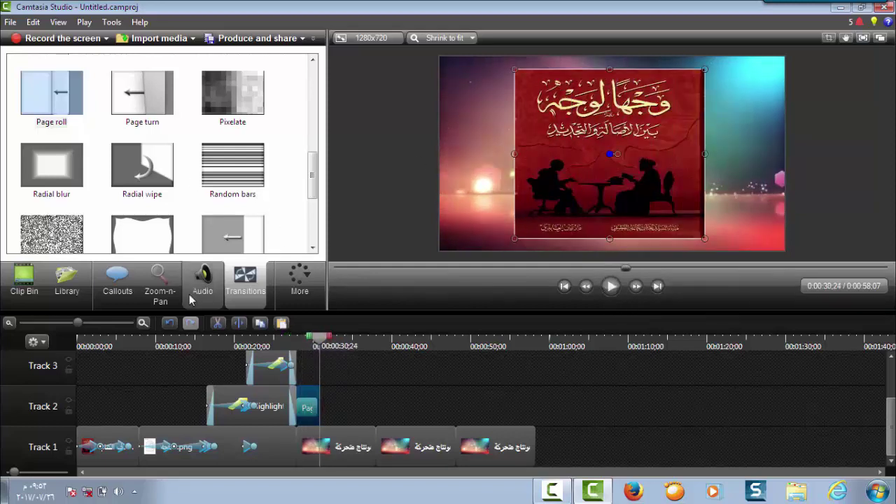
Add the page image صفحه.png to Track 2 right after the cover clip and extend it to the end of the background video.
click(30, 291)
click(31, 108)
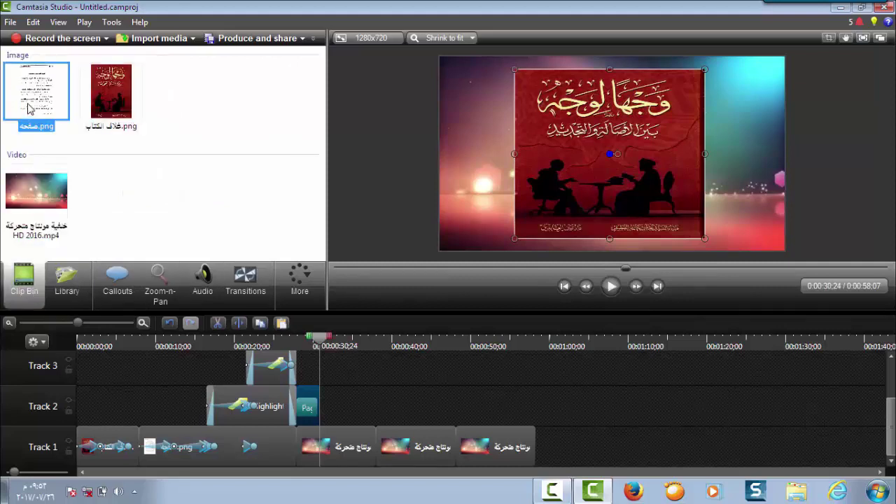
drag(325, 406, 535, 396)
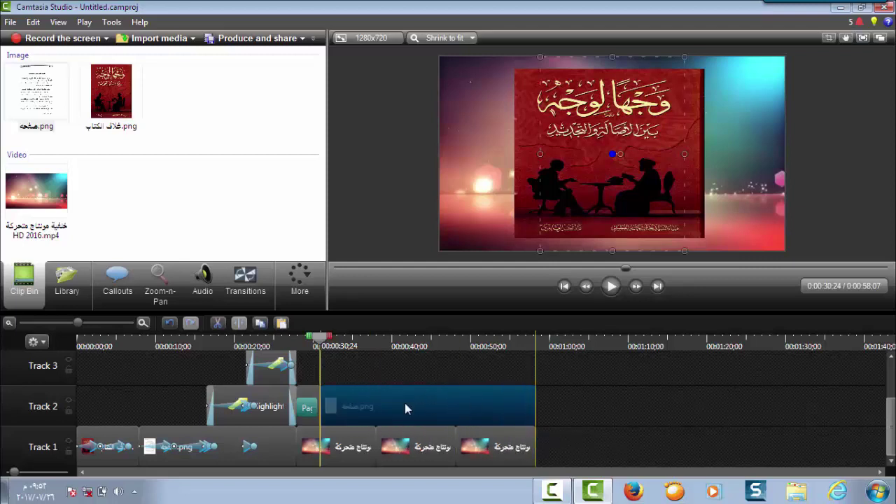
Try the Fold transition at the start of the shortened Track 2 cover clip and preview it.
click(245, 284)
click(166, 104)
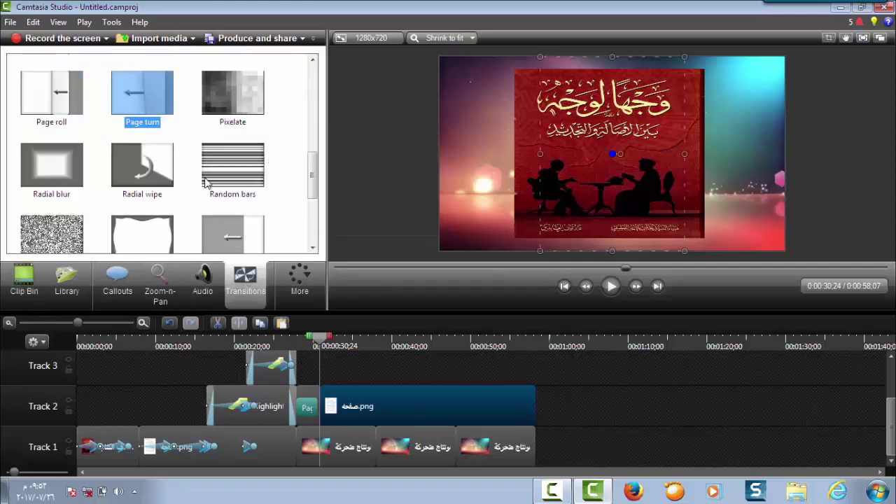
scroll(313, 177, up, 3)
click(611, 286)
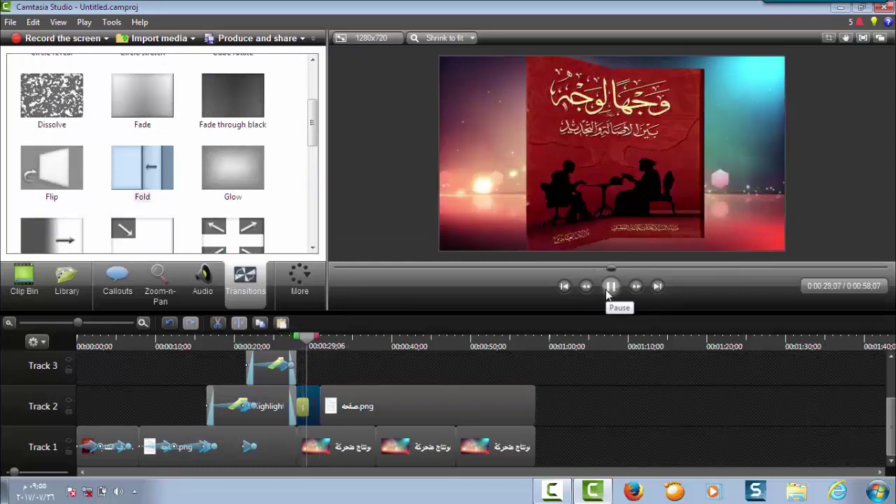
click(608, 289)
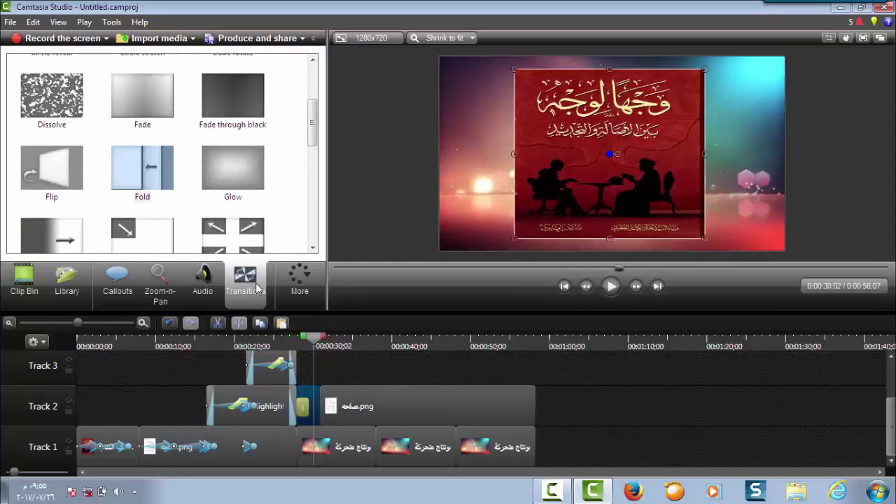
Replace the transition at the start of the Track 2 cover clip with Cube rotate and preview it from 0:00:27;28.
scroll(312, 133, up, 1)
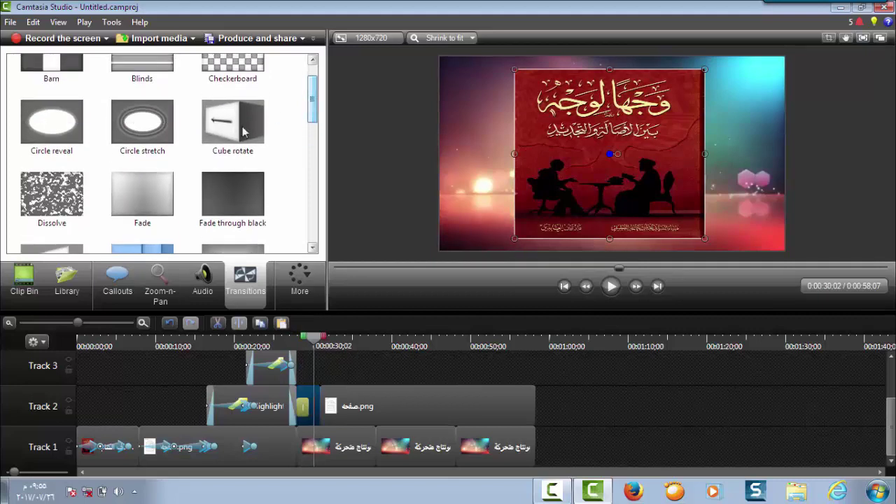
drag(220, 132, 294, 335)
drag(303, 409, 303, 411)
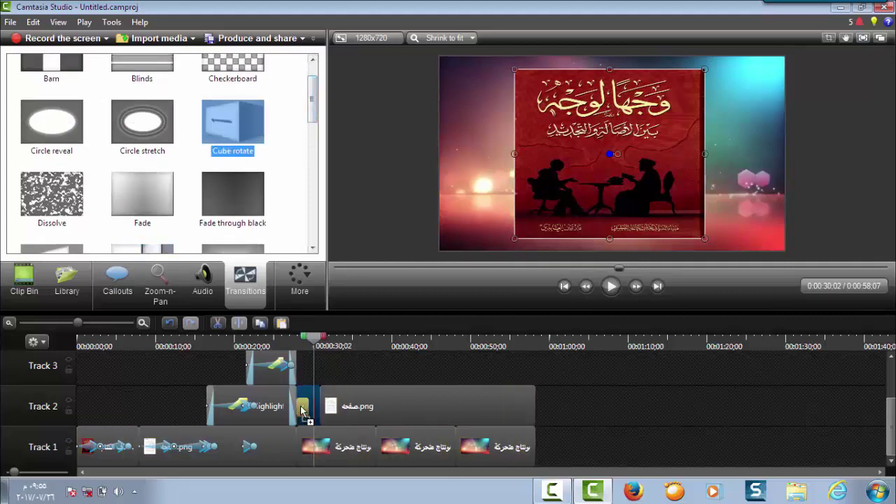
drag(315, 338, 293, 350)
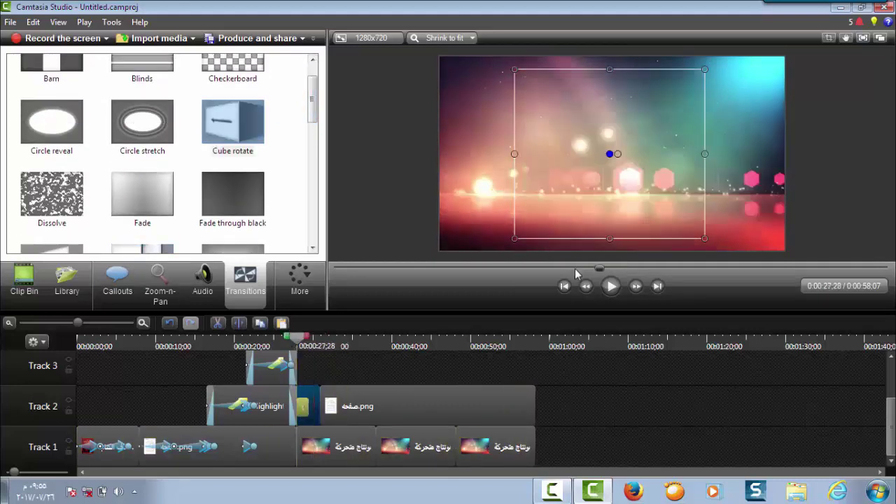
click(610, 287)
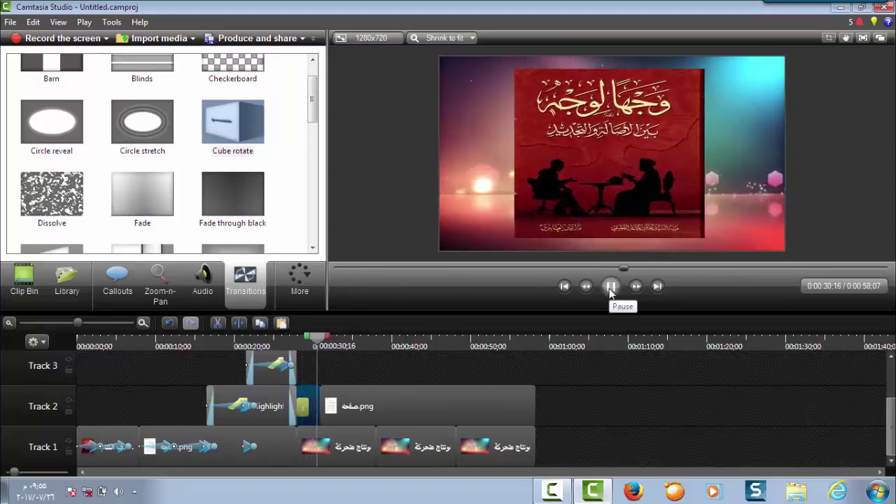
click(610, 287)
Add a Fold transition between the cover and page clips on Track 2 and lengthen it slightly.
click(322, 341)
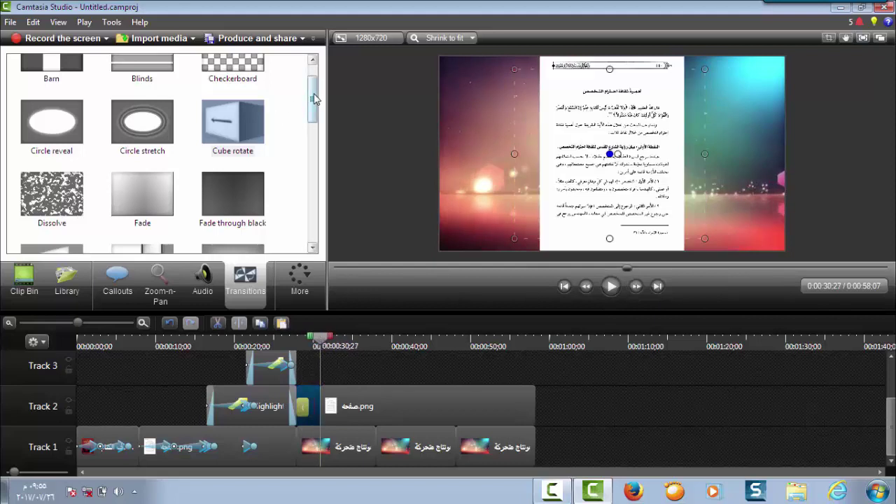
drag(314, 99, 315, 134)
drag(143, 119, 175, 160)
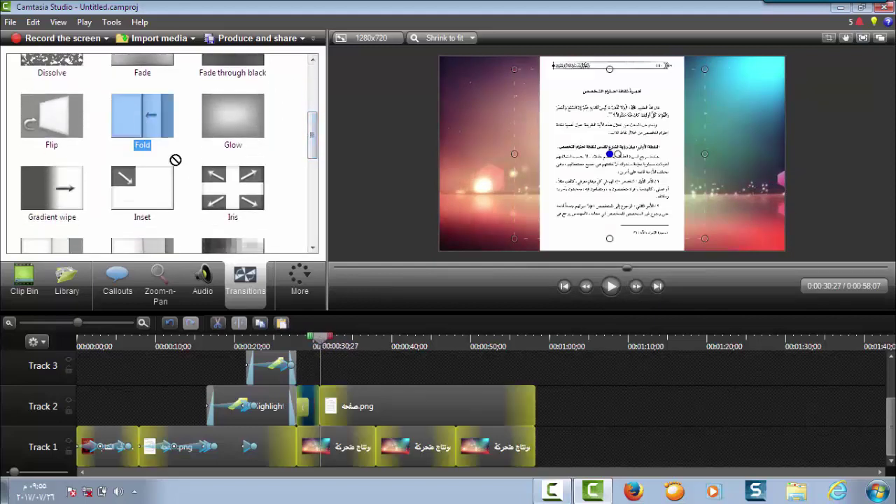
drag(326, 416, 324, 412)
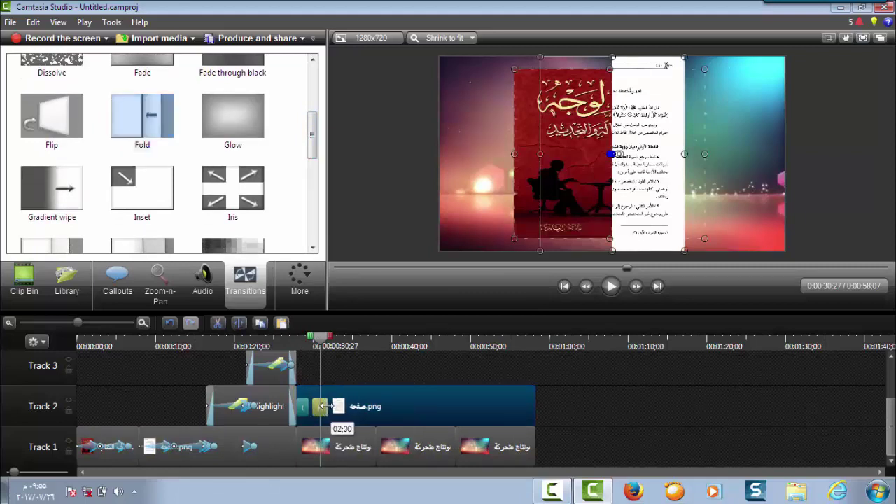
drag(322, 406, 327, 408)
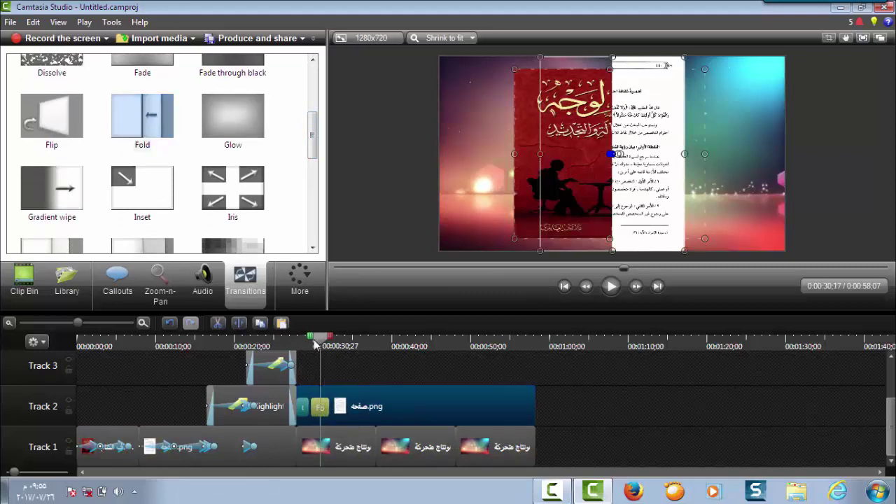
Play from 0:00:27;28 to preview the Fold between the cover and page clips, and return the playhead to 0:00:30;27.
drag(315, 343, 291, 343)
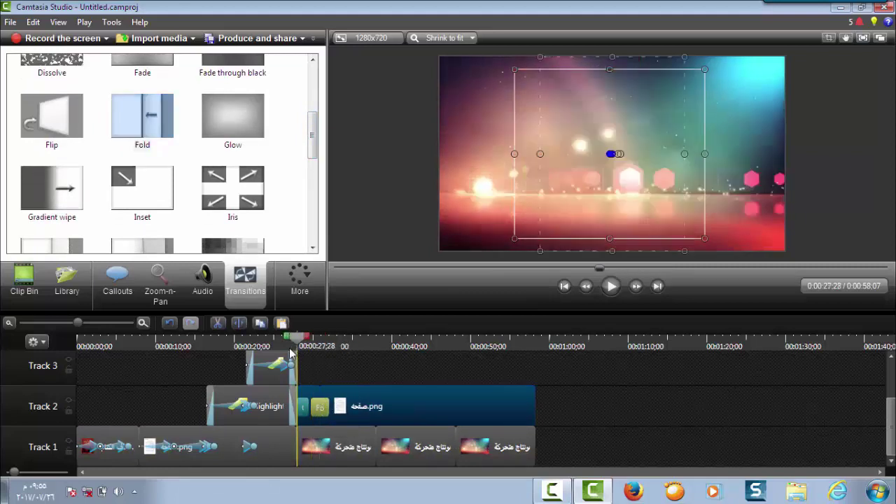
click(614, 288)
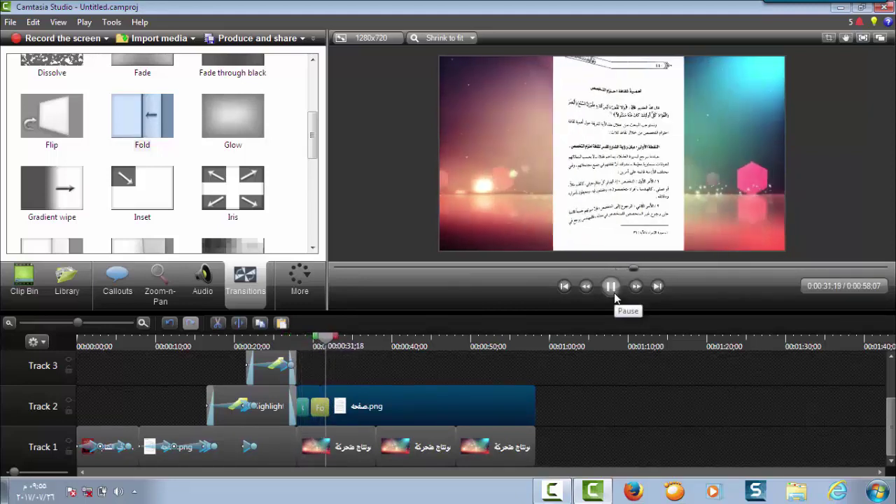
click(613, 293)
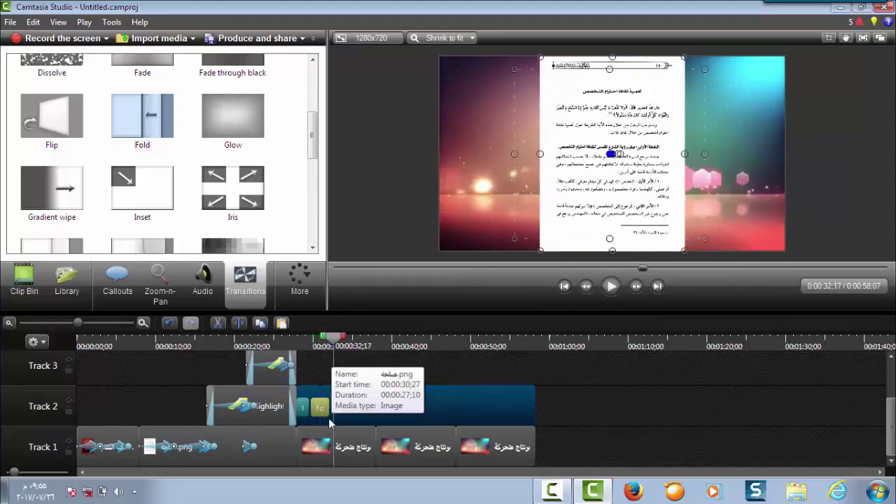
drag(336, 346, 319, 348)
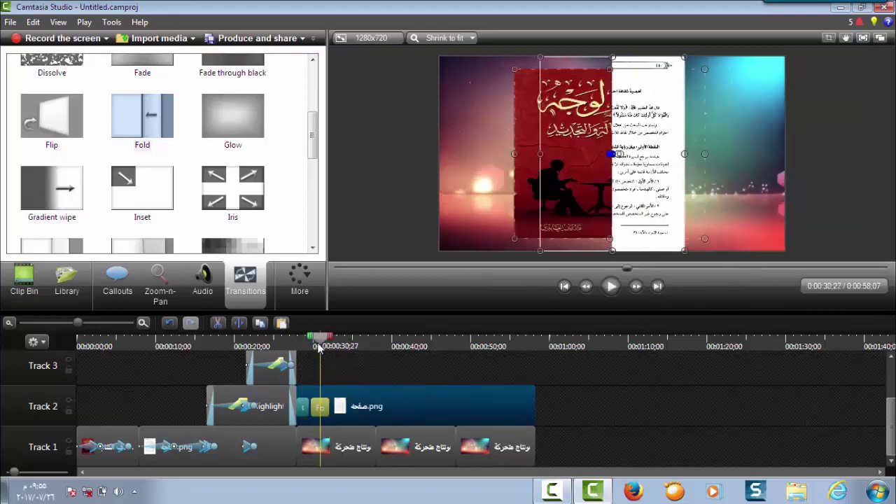
Replace the Fold transition between the Track 2 cover and page clips with Flip.
click(142, 116)
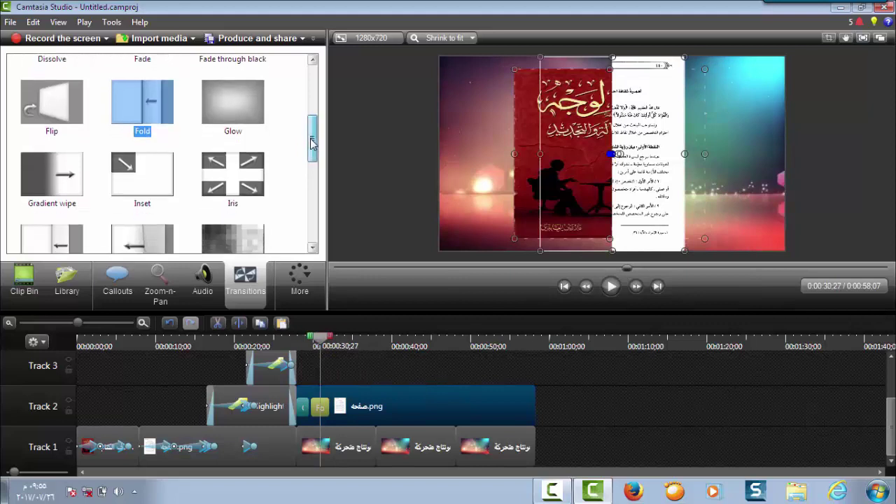
scroll(105, 140, down, 1)
scroll(42, 101, up, 1)
drag(42, 102, 137, 182)
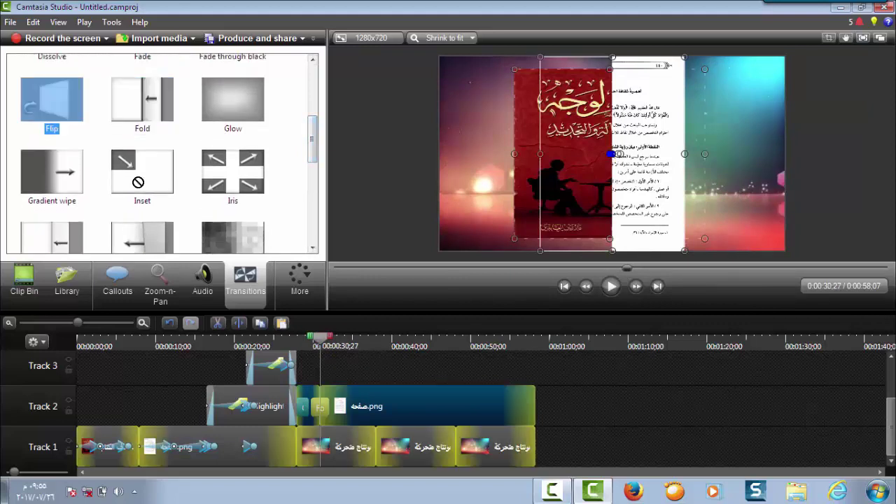
drag(305, 417, 324, 413)
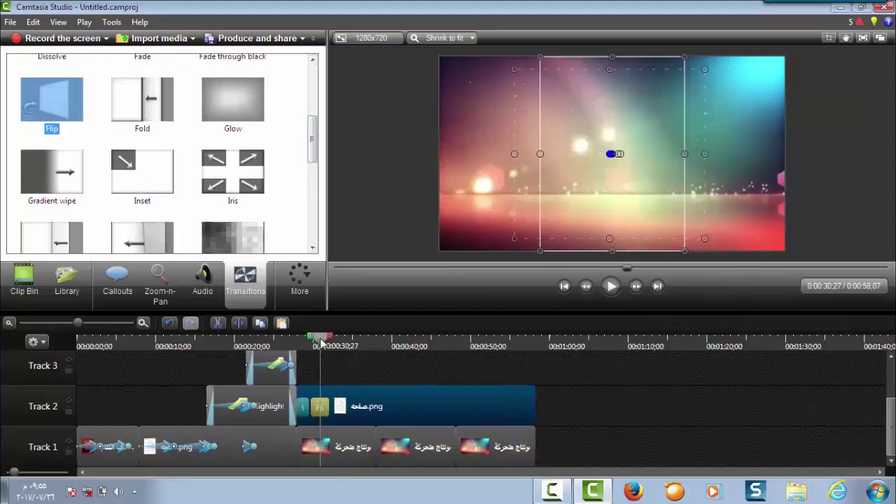
Play from 0:00:27;28 to preview the Cube rotate and Flip transitions on Track 2.
drag(321, 343, 298, 343)
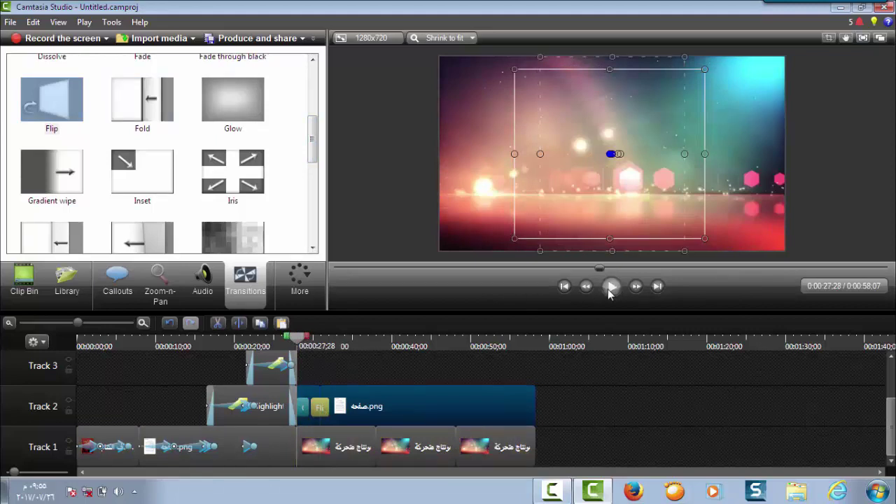
click(611, 287)
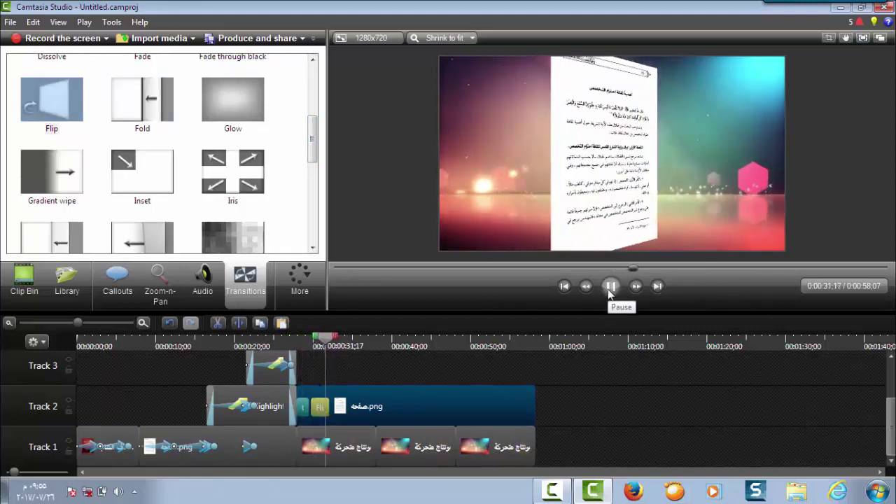
click(610, 288)
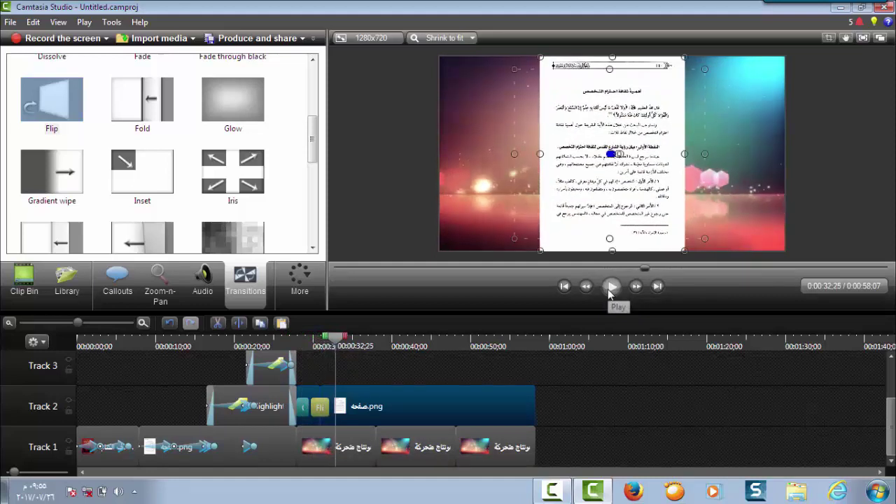
click(610, 287)
click(609, 287)
click(609, 287)
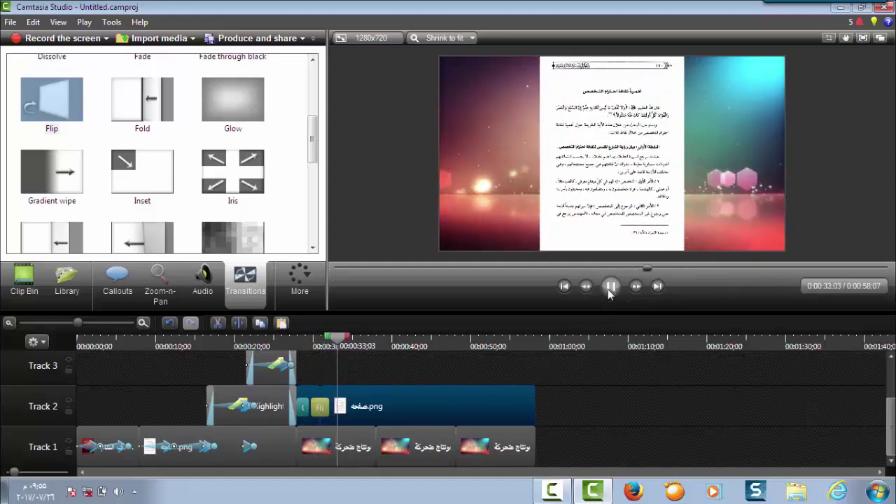
Stop playback, widen the page image horizontally on both sides of the canvas, and set the playhead to 0:00:33;07.
click(609, 287)
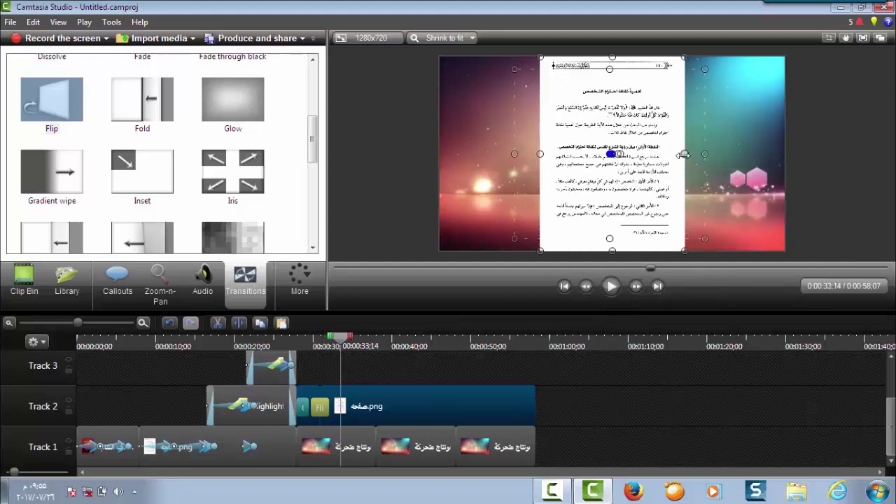
mouse_move(684, 154)
mouse_down()
mouse_move(737, 154)
mouse_move(697, 152)
mouse_up()
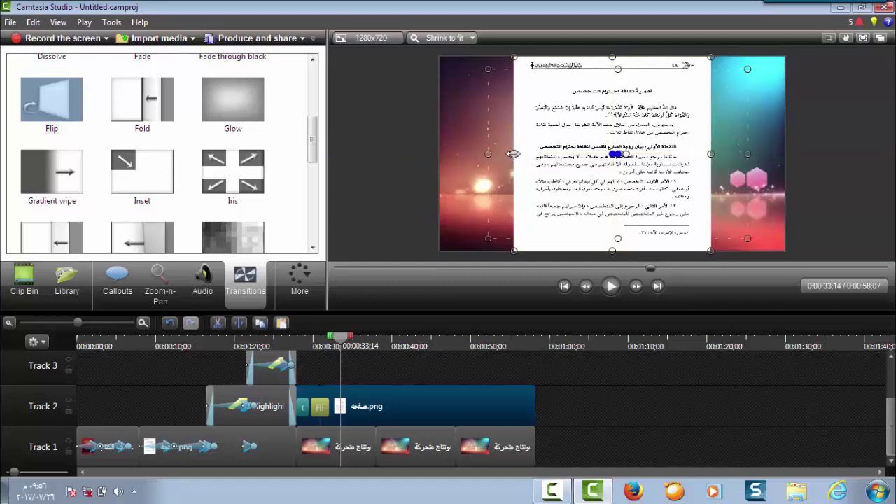
drag(514, 153, 504, 153)
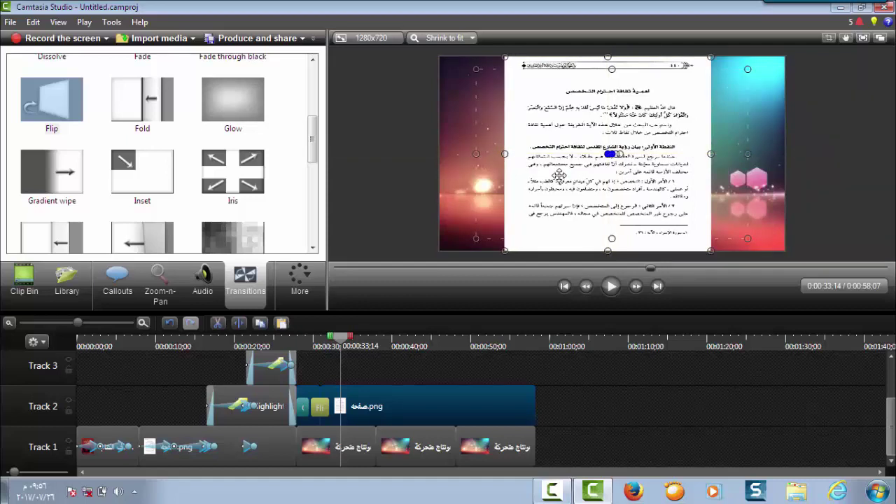
drag(341, 337, 340, 337)
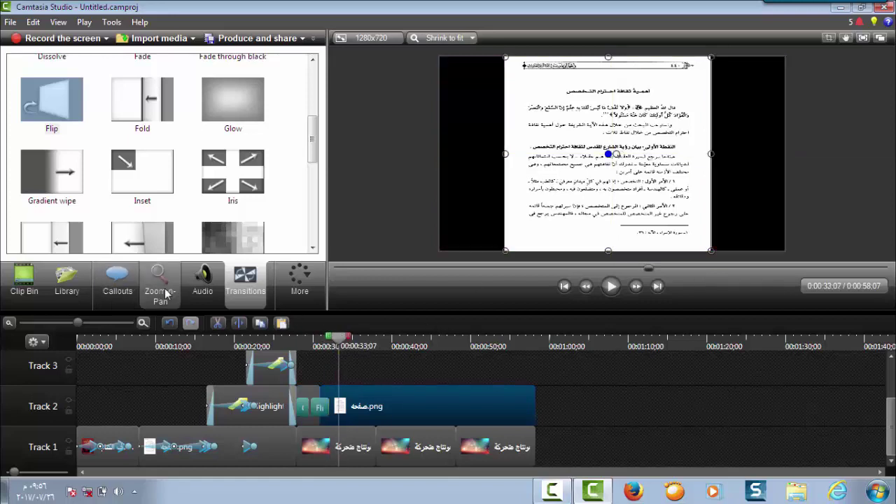
click(125, 292)
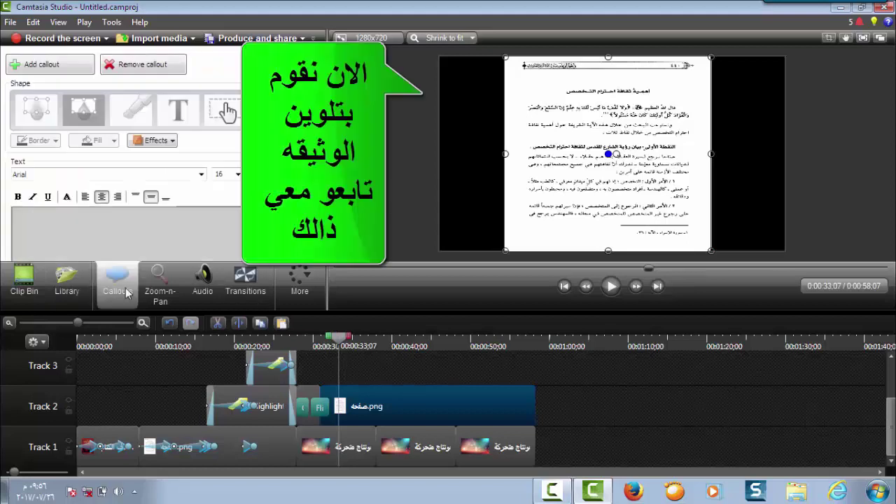
click(84, 70)
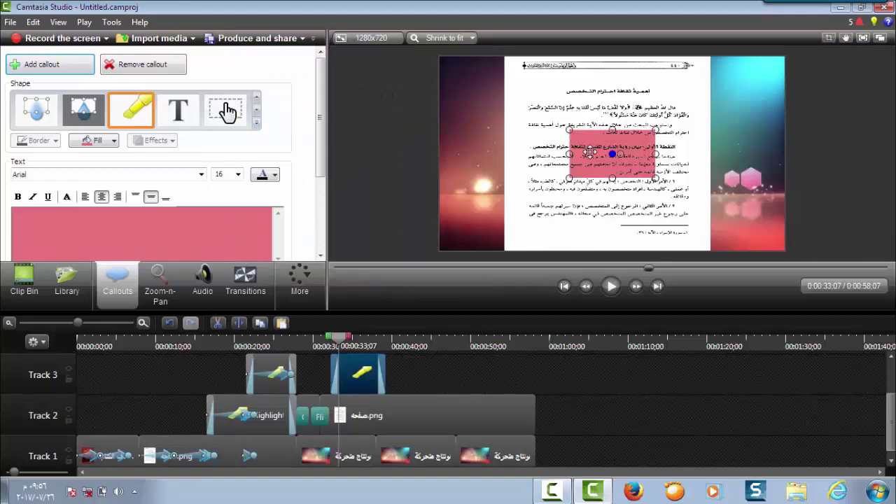
drag(591, 151, 613, 162)
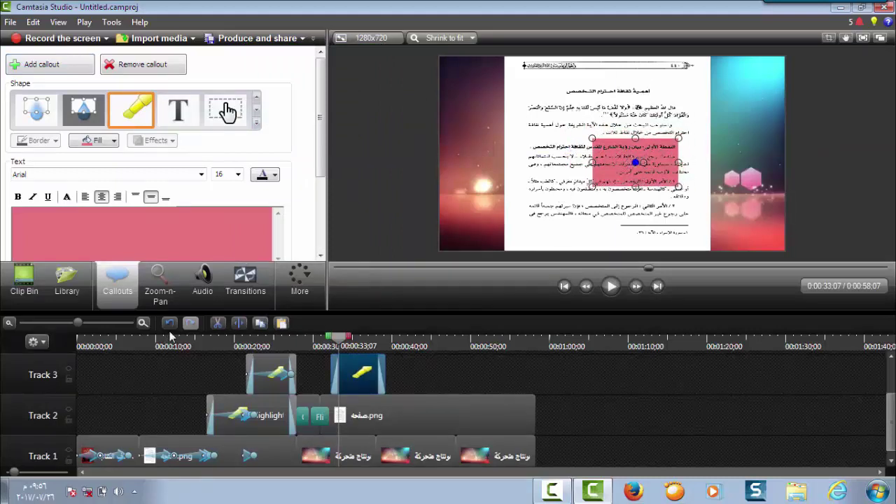
click(168, 323)
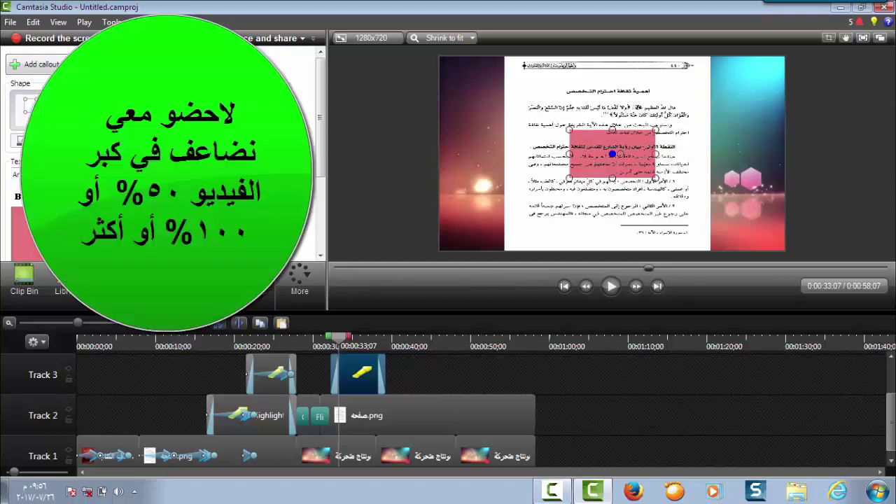
key(Delete)
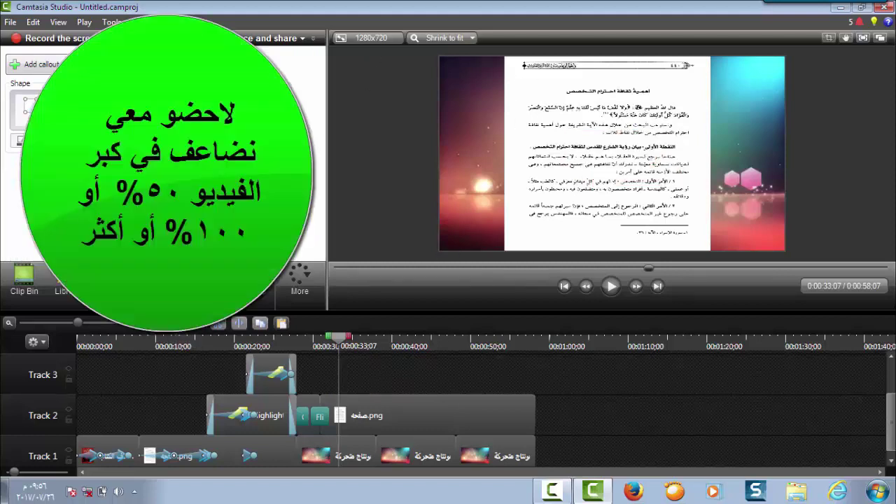
Add a highlighter callout at 0:00:33;07 over the enlarged page and set its fill to yellow.
click(446, 38)
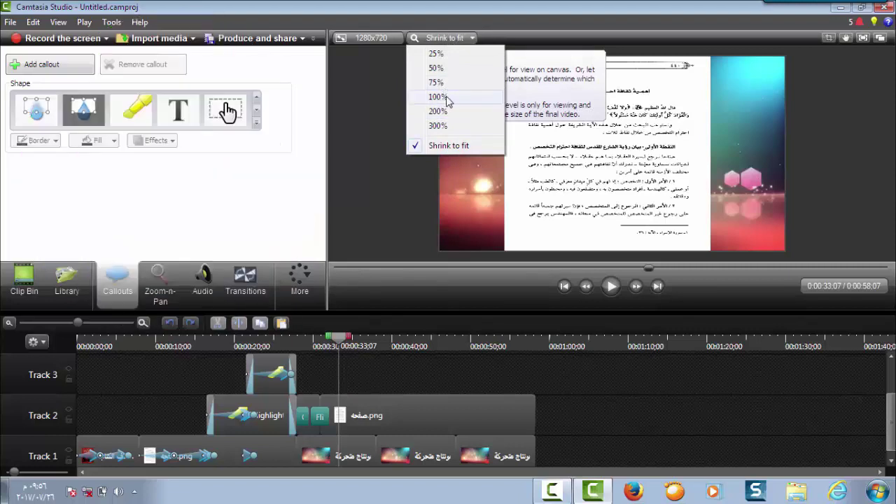
click(455, 101)
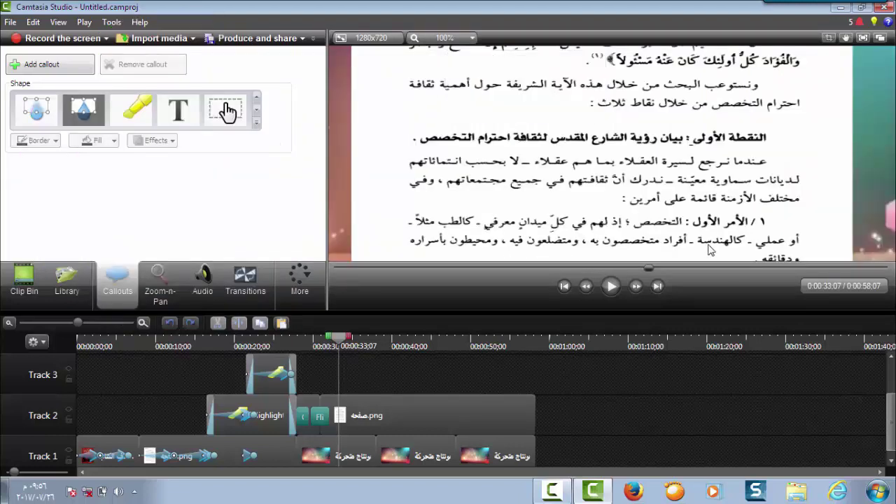
click(599, 131)
scroll(602, 136, down, 2)
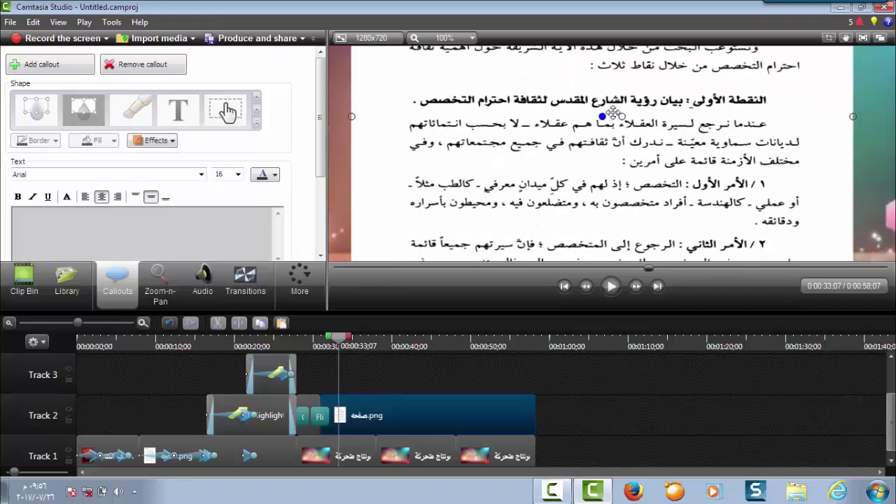
drag(614, 144, 645, 124)
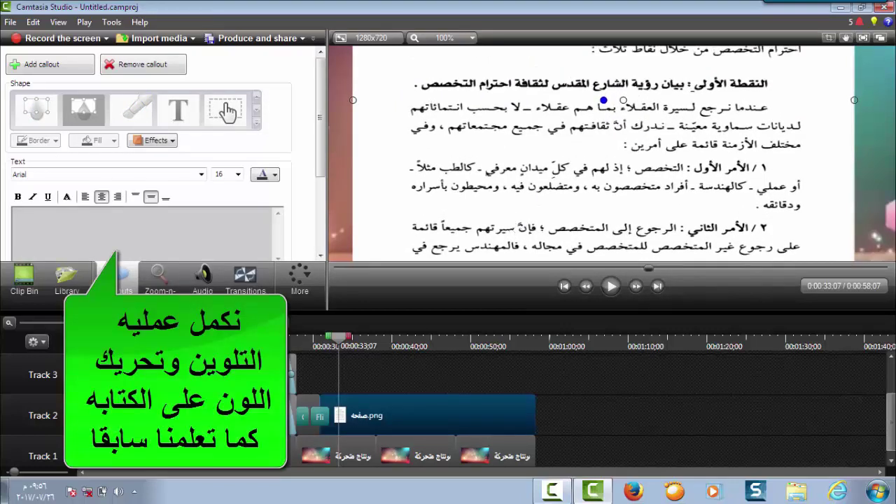
click(77, 70)
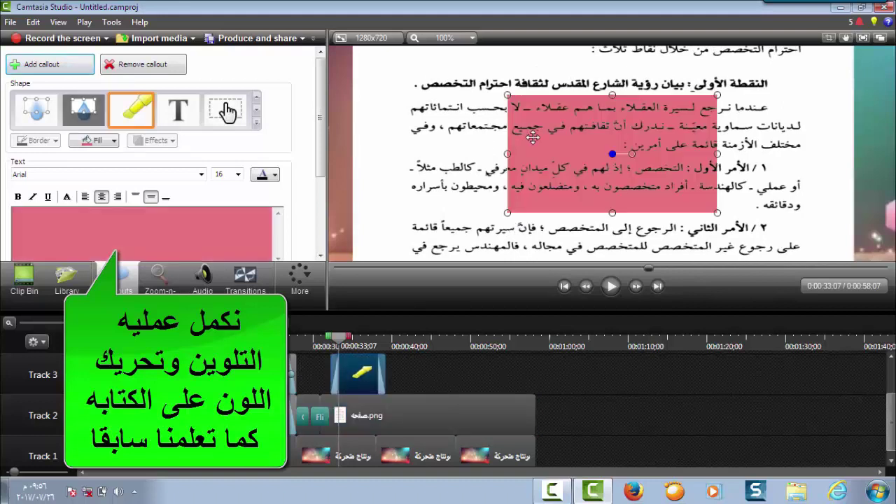
click(110, 140)
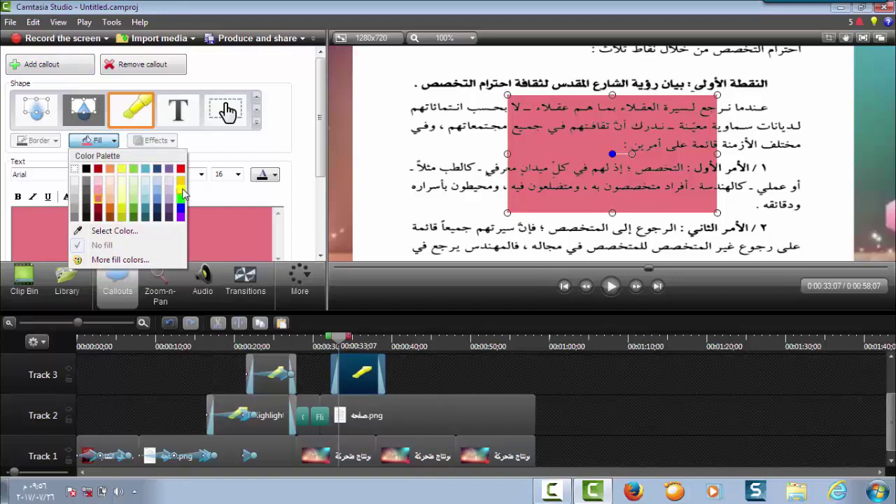
click(181, 191)
Fit the yellow highlight to the height of the first line of point 1 and narrow it to the number starting that line.
drag(560, 129, 684, 159)
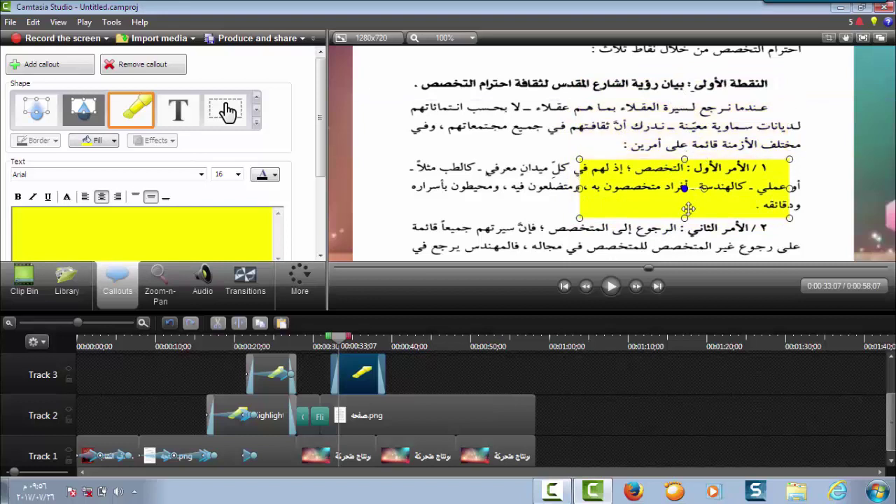
drag(684, 218, 684, 184)
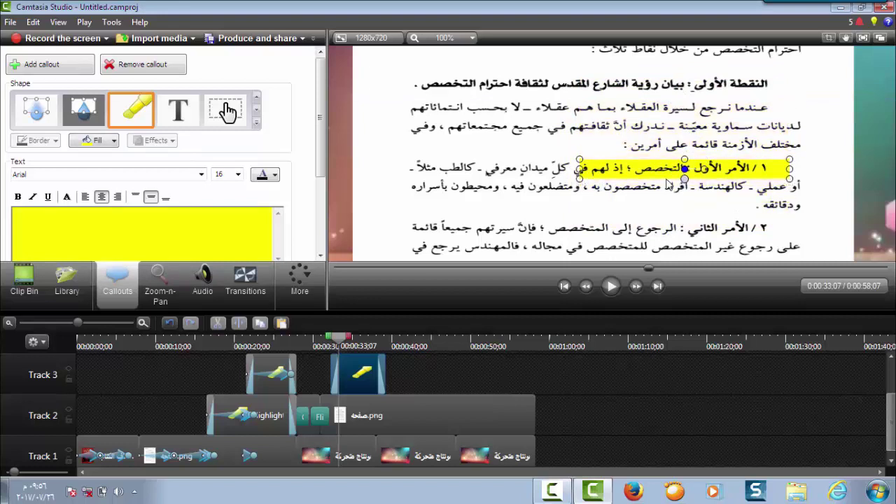
drag(656, 169, 639, 170)
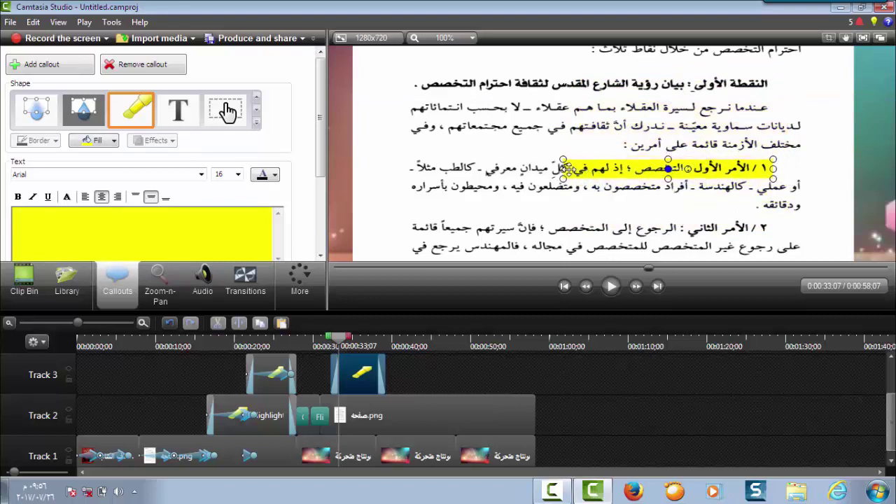
drag(562, 168, 753, 170)
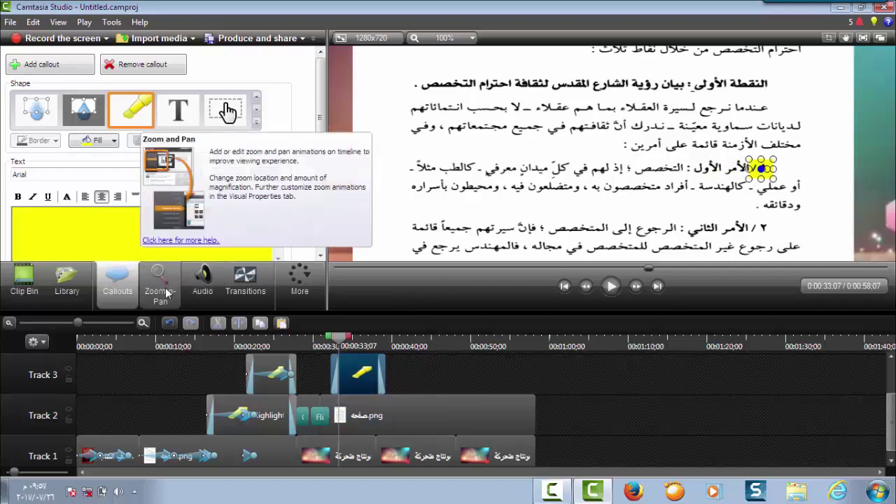
Animate the highlight to sweep across the whole first line of point 1, lengthening the animation and extending its clip to the page clip's end.
click(166, 293)
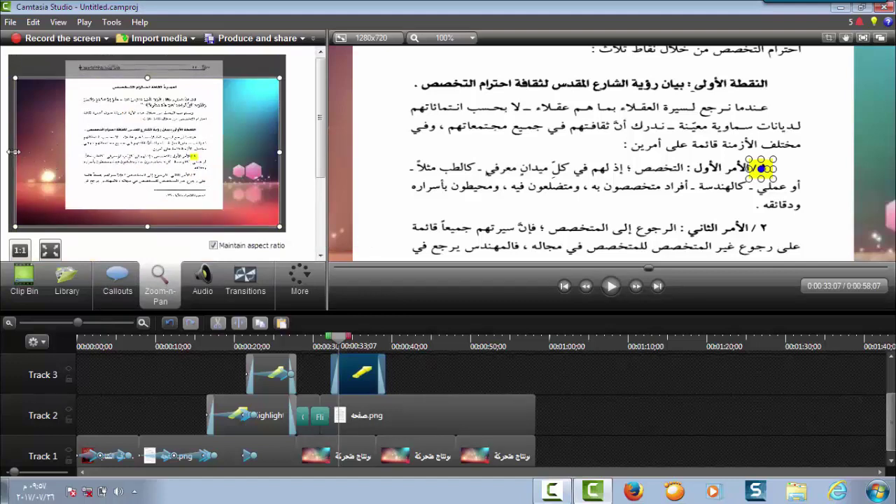
drag(14, 151, 17, 151)
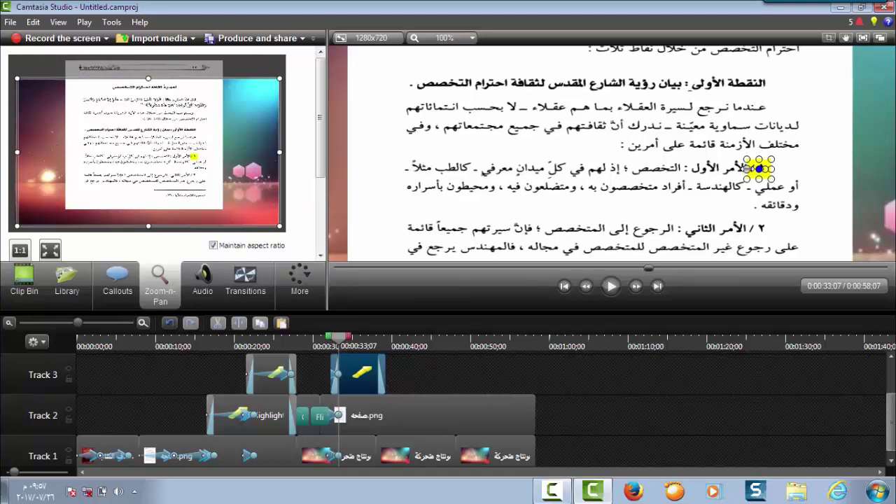
drag(748, 168, 408, 168)
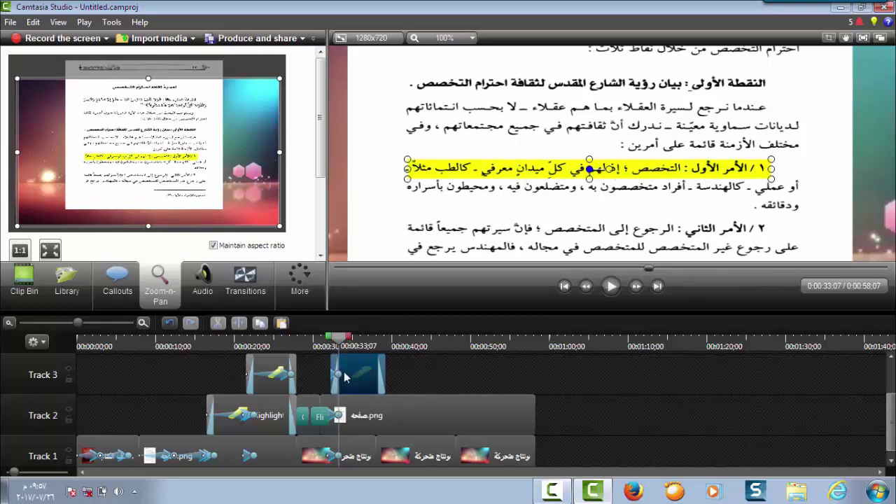
drag(339, 374, 536, 378)
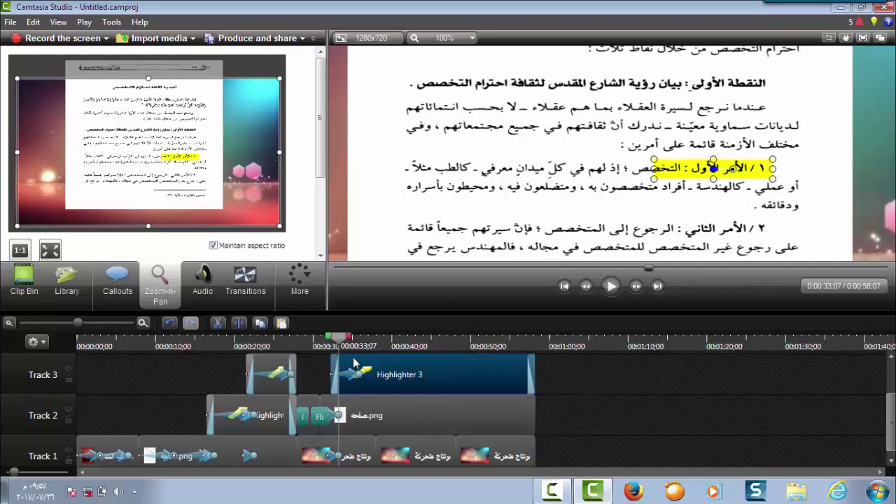
Play from 0:00:32;07 to preview the highlight sweeping across the first line, stopping at 0:00:36;02.
drag(339, 341, 332, 341)
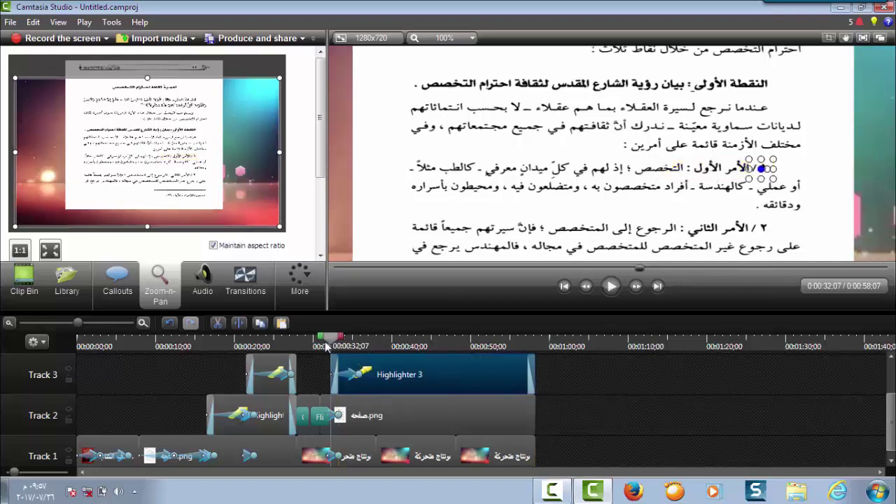
click(614, 287)
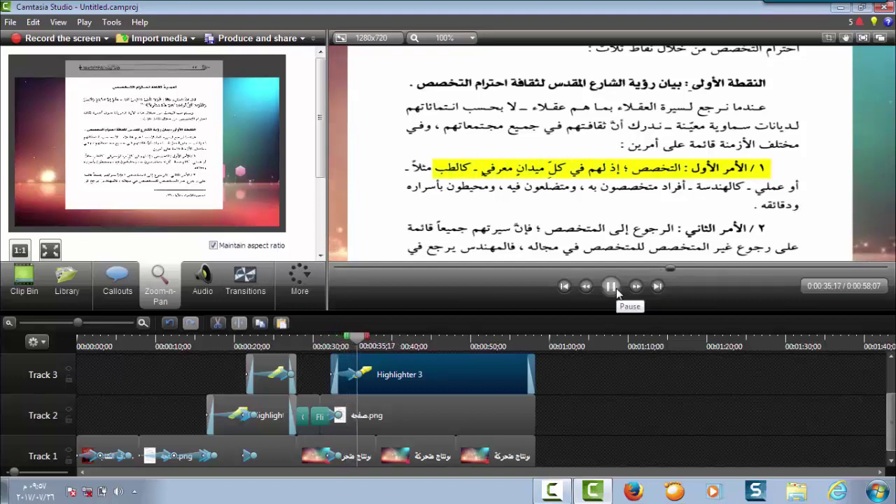
click(611, 286)
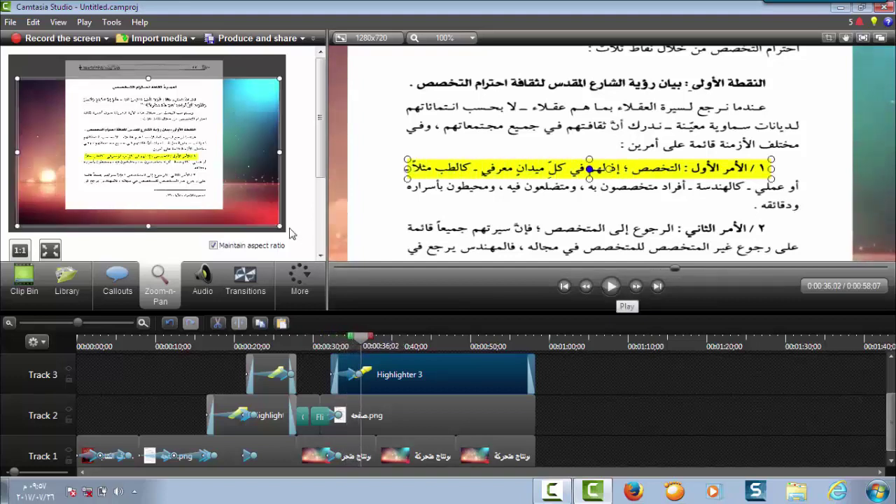
Add another yellow highlighter callout at 0:00:36;02 on the second line of point 1 and narrow it to the line's opening words.
click(128, 300)
click(54, 70)
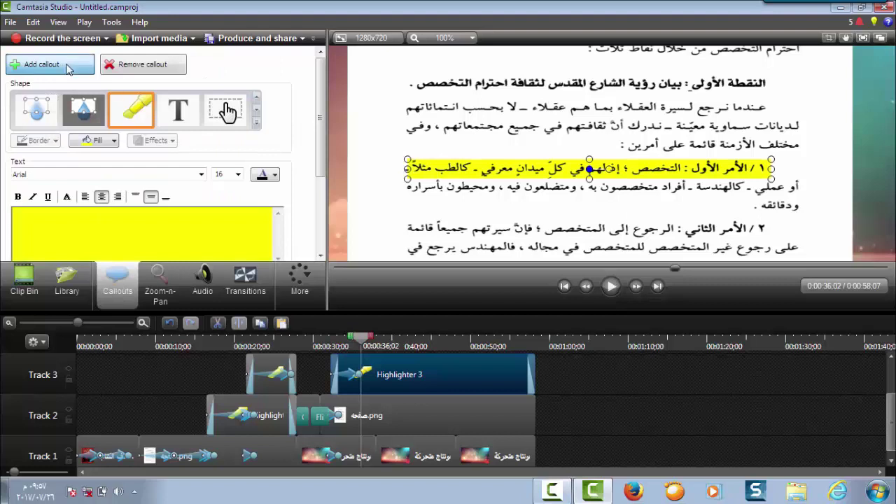
drag(610, 97, 668, 194)
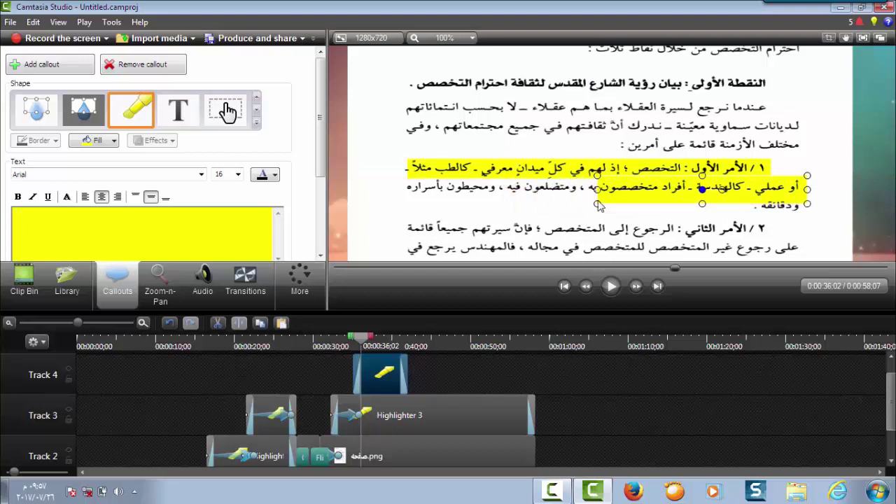
drag(597, 189, 749, 189)
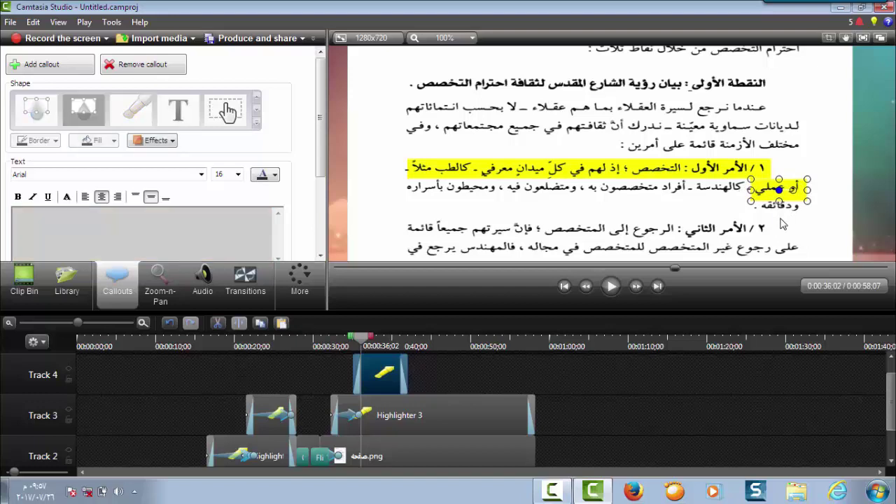
click(769, 191)
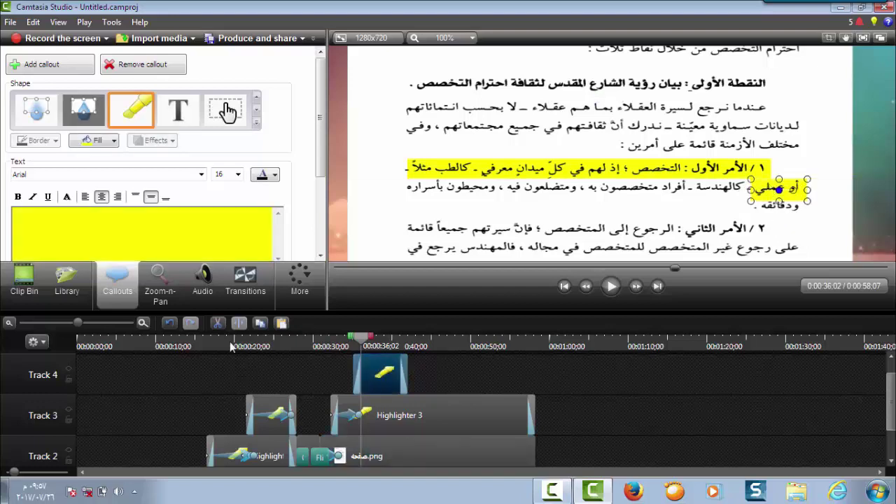
Animate the second highlight to sweep across the whole second line and lengthen its animation on Track 4.
click(158, 286)
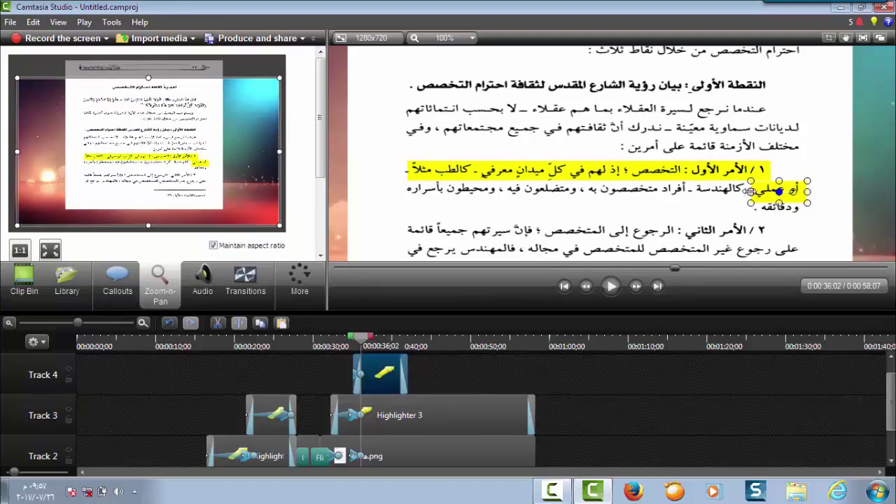
drag(750, 190, 403, 191)
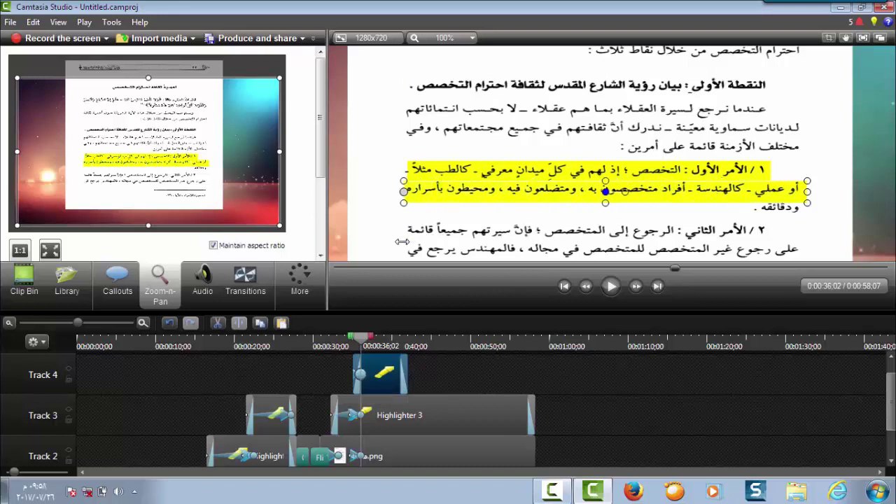
click(361, 374)
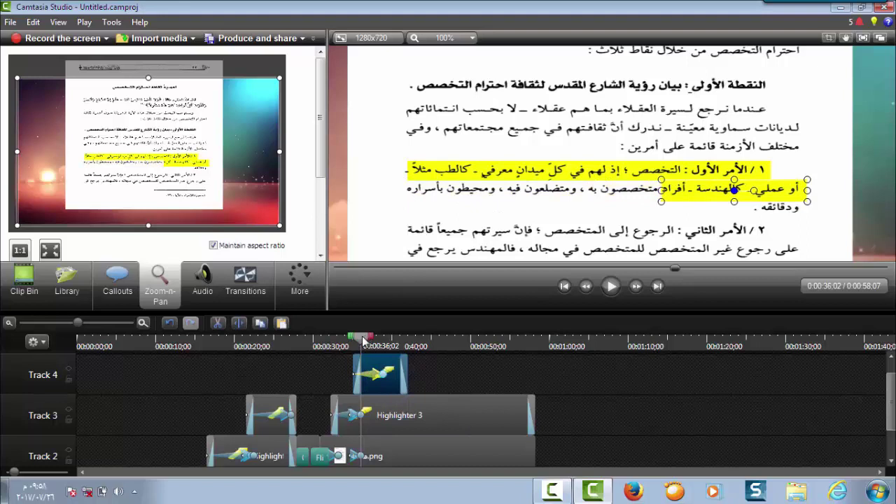
Play from 0:00:35;02 to preview the highlight sweeping across the second line, stopping at 0:00:40;09.
drag(363, 340, 355, 340)
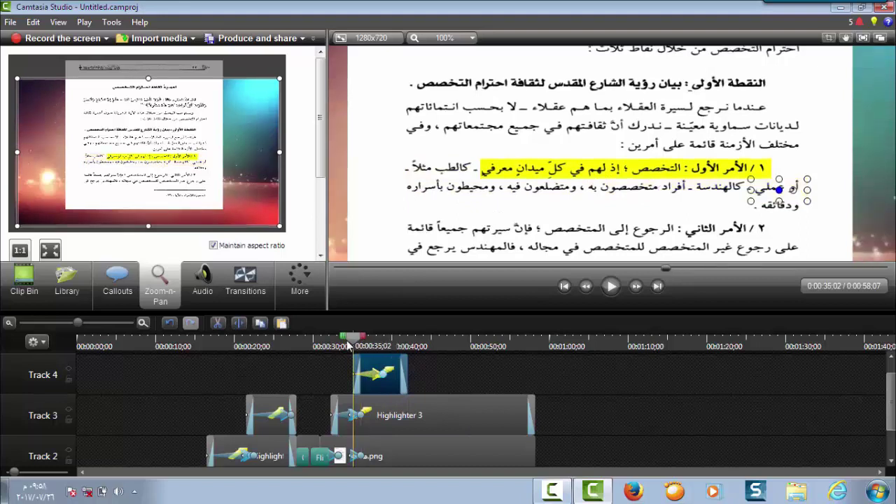
click(612, 294)
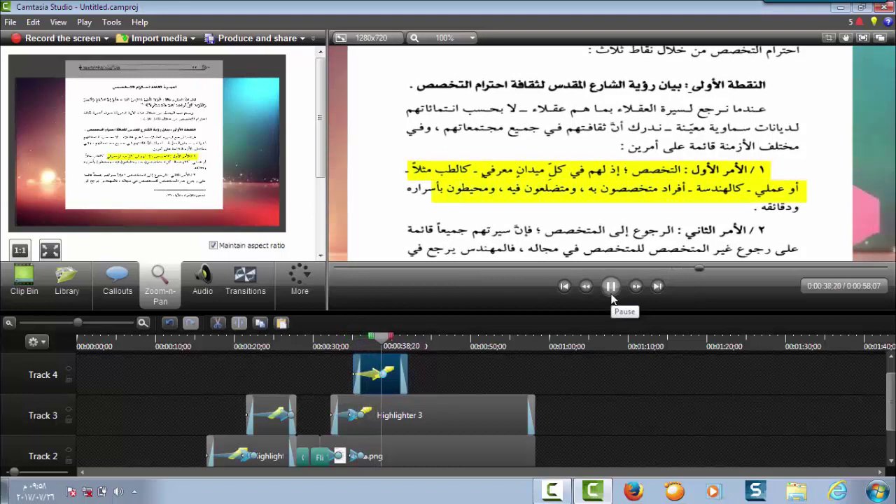
click(612, 298)
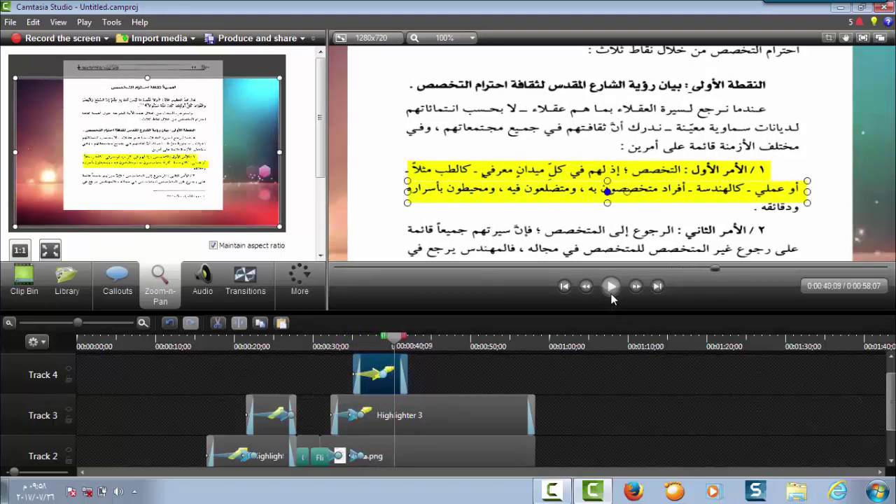
Trim the highlight clips on Track 4 and Track 3 and the page clip on Track 2 to end together at about 0:00:40;10.
drag(396, 342, 388, 343)
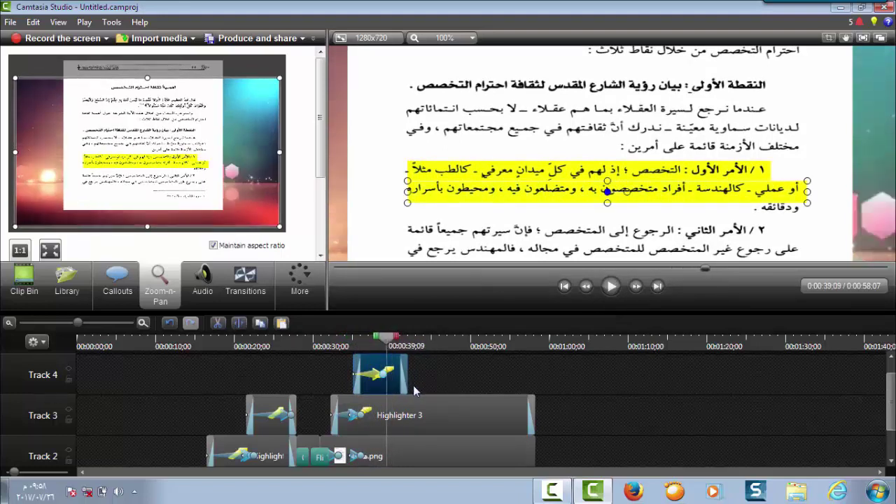
drag(407, 380, 415, 380)
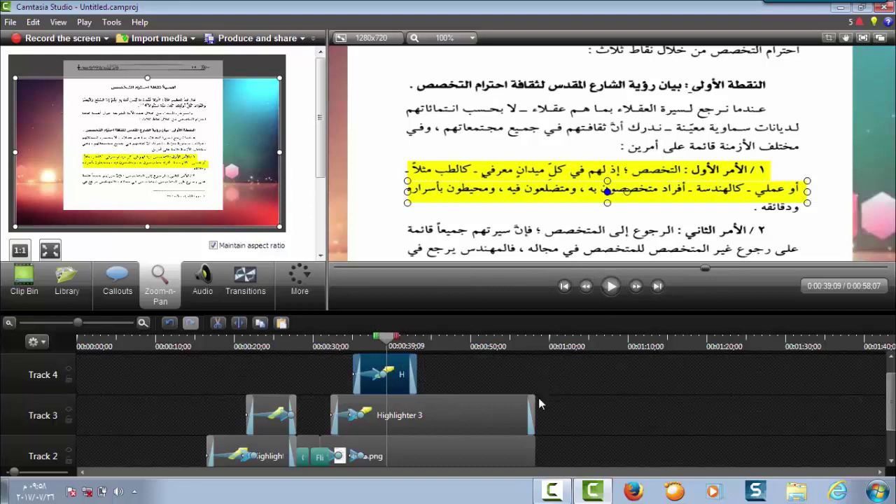
drag(532, 407, 416, 429)
drag(417, 378, 395, 383)
drag(415, 420, 393, 428)
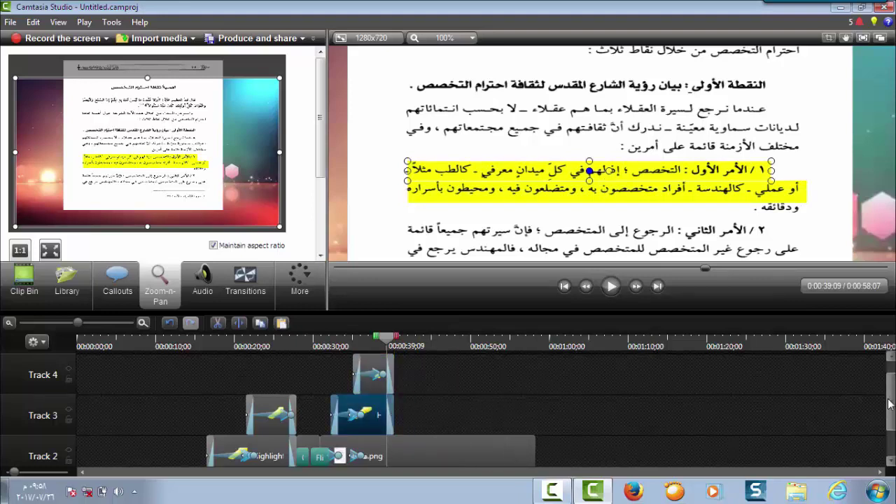
scroll(892, 412, down, 2)
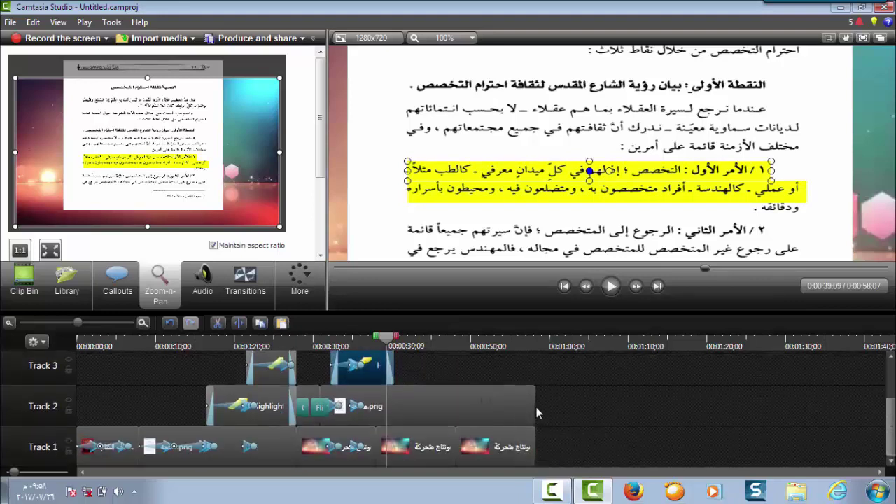
drag(532, 408, 395, 427)
Delete the last moving-background clip on Track 1 and trim the remaining one to the page clip's end.
right_click(474, 448)
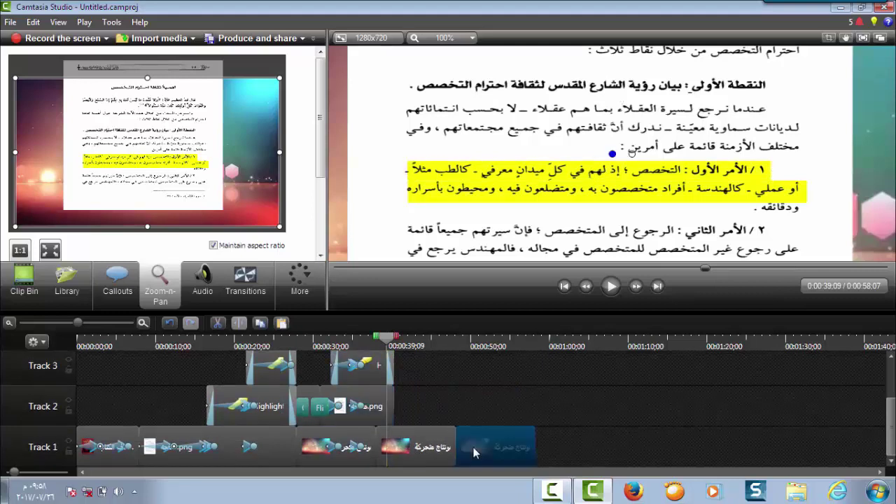
click(511, 231)
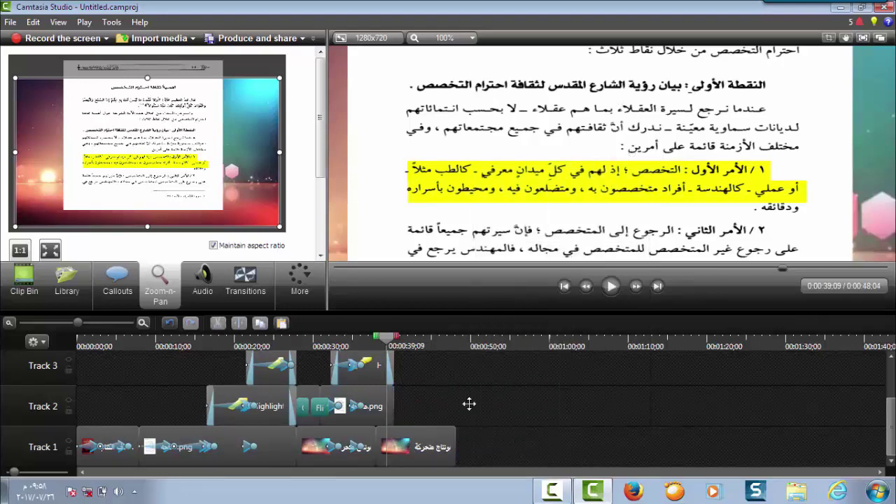
drag(450, 455, 389, 451)
Set the canvas view to Shrink to fit and preview the project from 0:00:24;01 to 0:00:39;23.
mouse_move(384, 341)
mouse_down()
mouse_move(393, 341)
mouse_move(378, 341)
mouse_up()
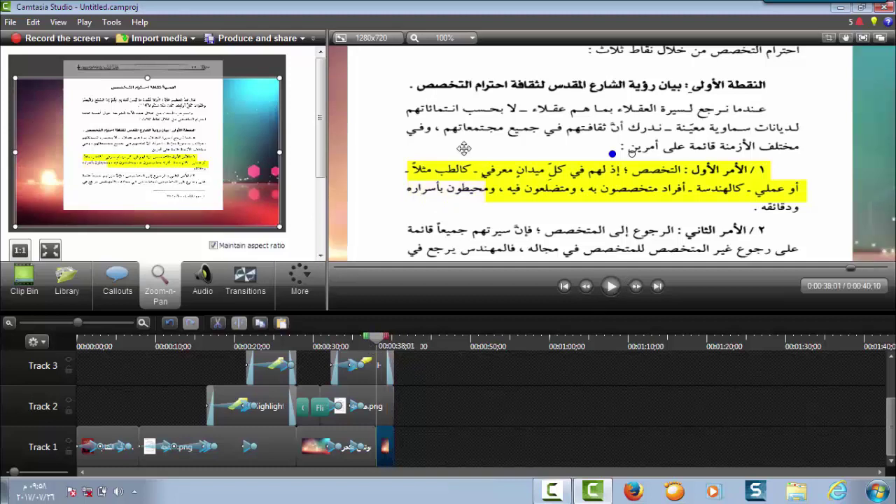
click(472, 39)
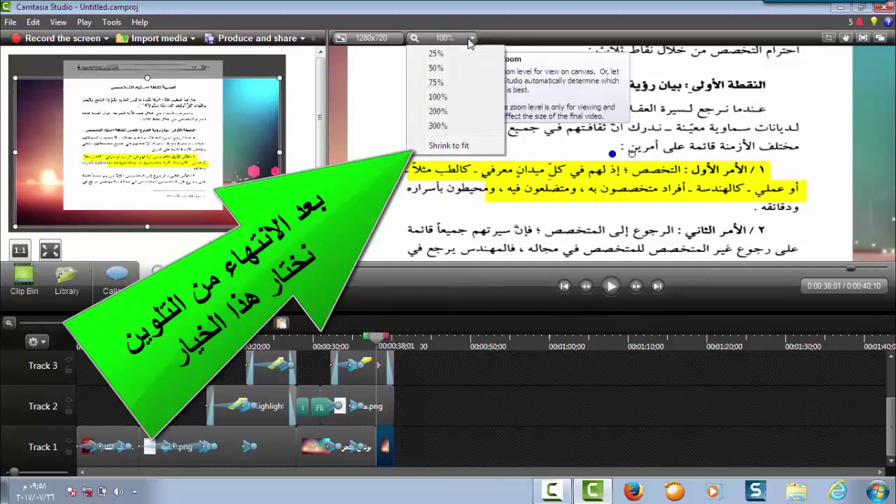
click(448, 146)
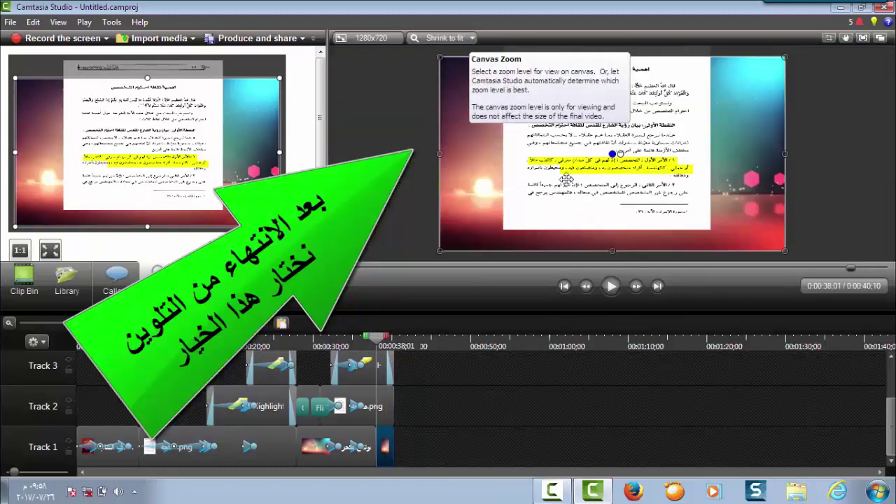
drag(379, 338, 268, 339)
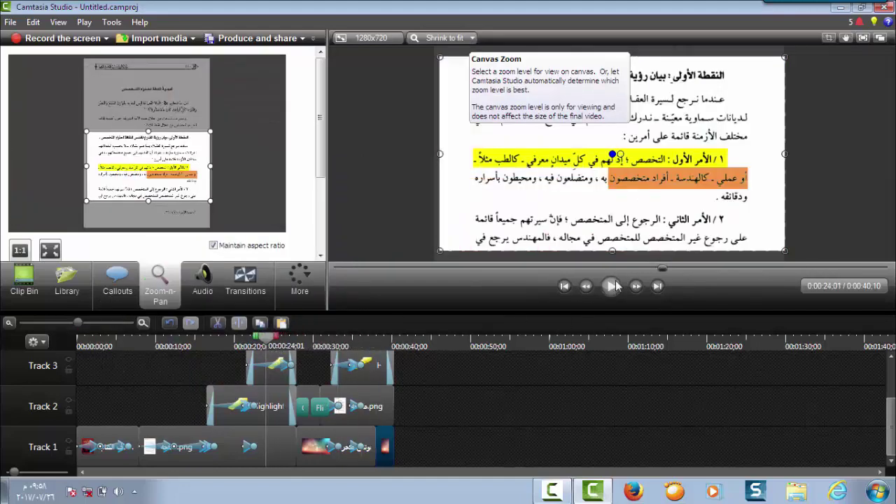
click(610, 286)
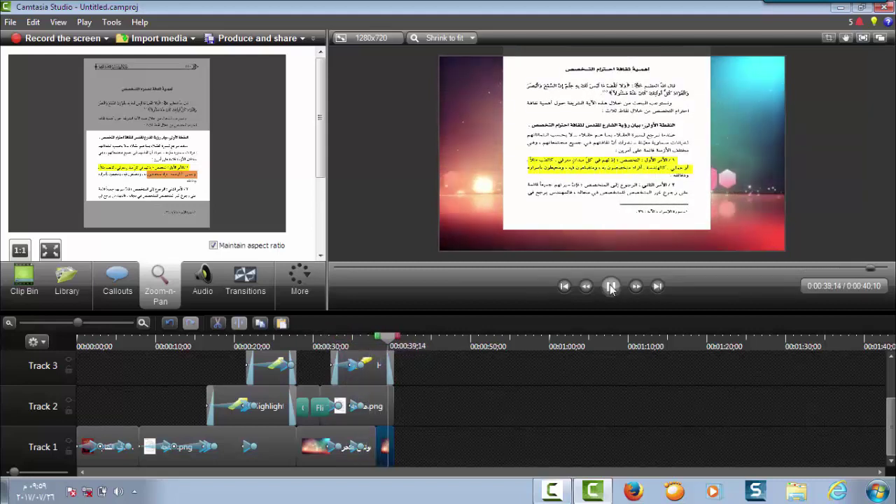
click(611, 287)
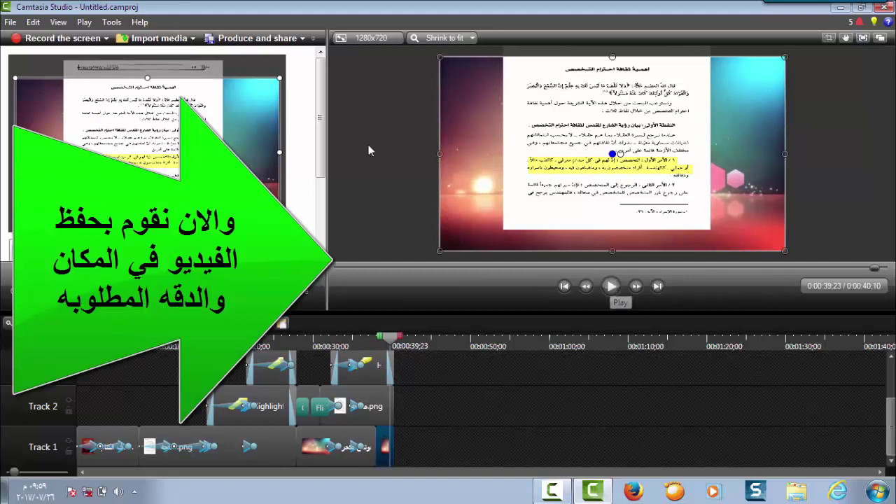
Produce the project with the MP4 only (up to 720p) preset under the production name "مونتاج ٢".
click(266, 41)
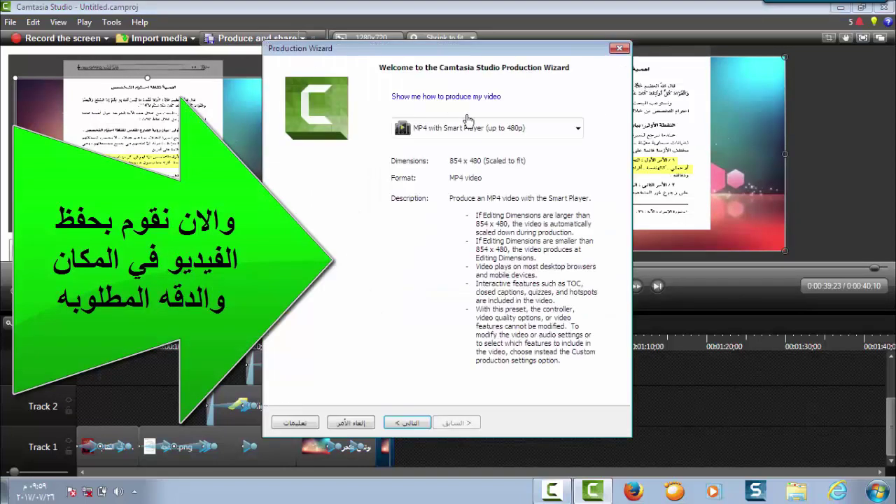
click(576, 128)
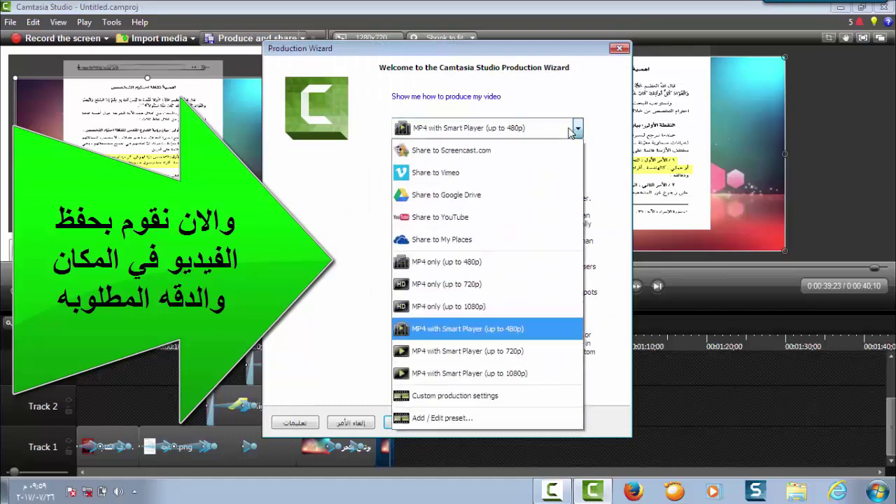
click(471, 287)
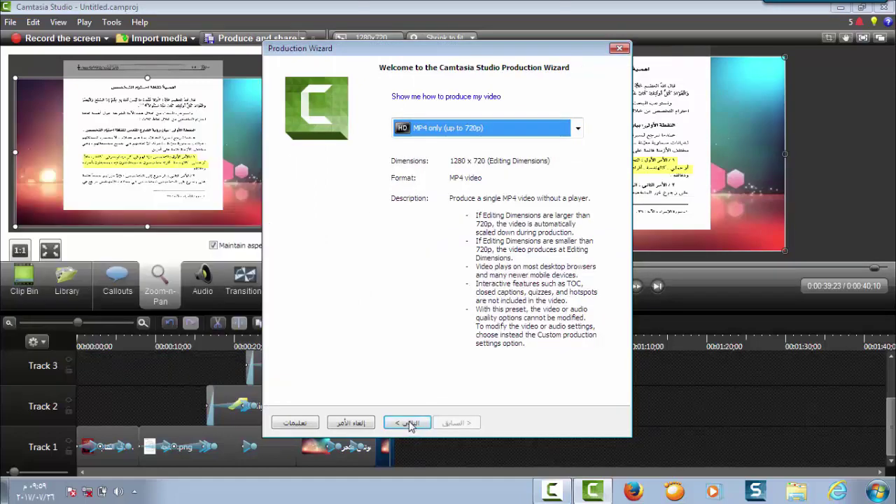
click(407, 422)
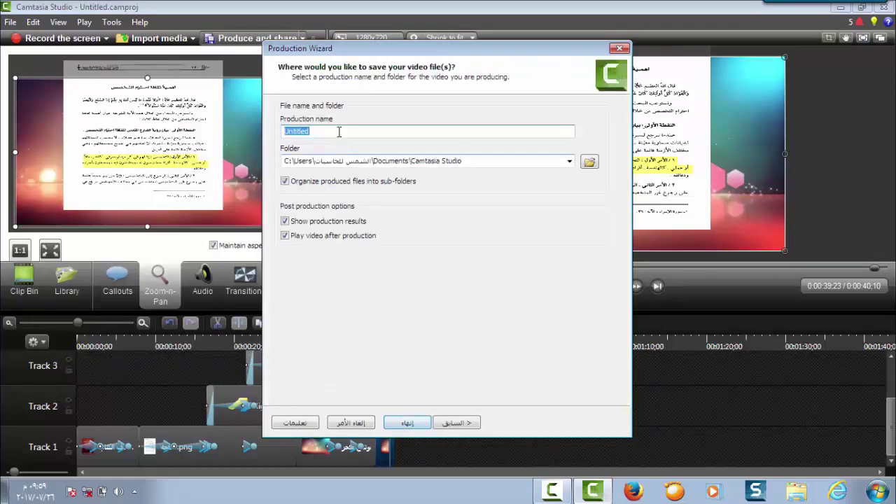
key(BackSpace)
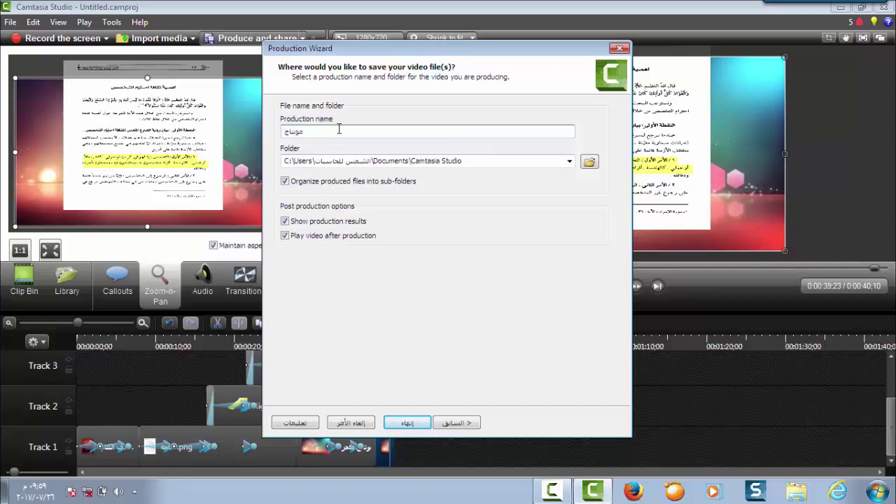
click(413, 427)
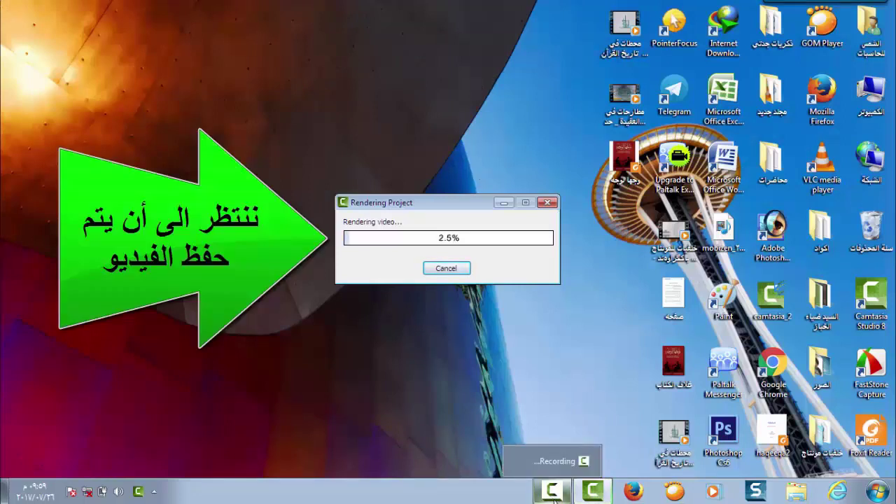
click(554, 494)
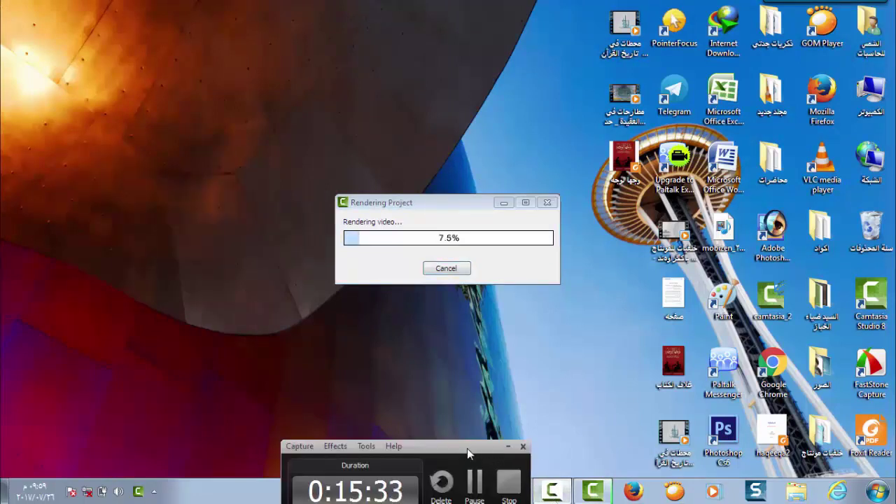
drag(460, 446, 450, 483)
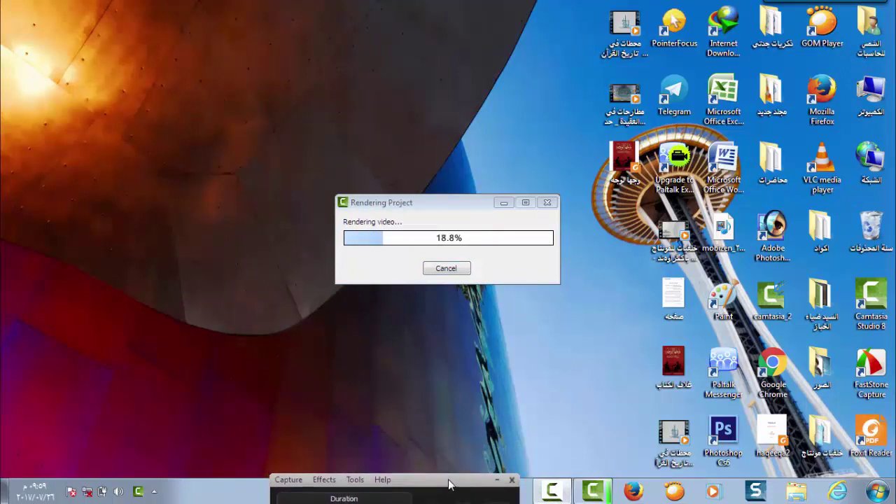
click(495, 480)
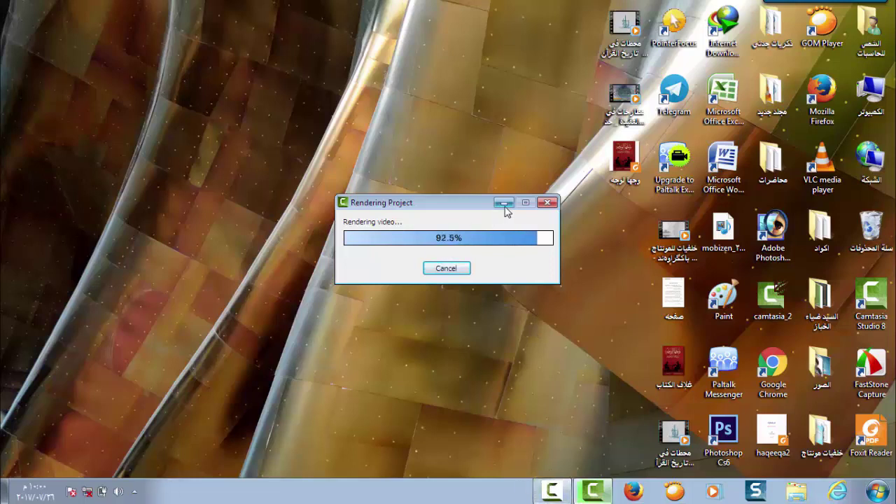
drag(448, 201, 339, 86)
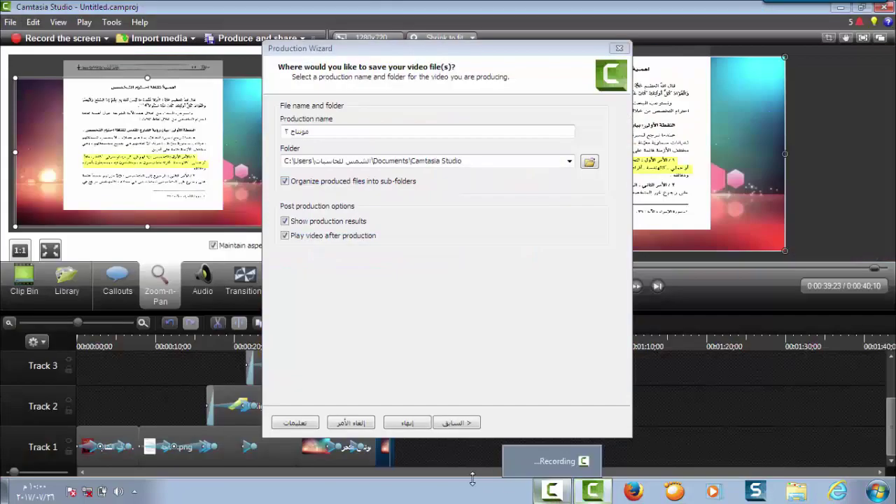
Finish and close the Production Wizard after rendering, and minimize the editor to reach the produced video.
click(408, 424)
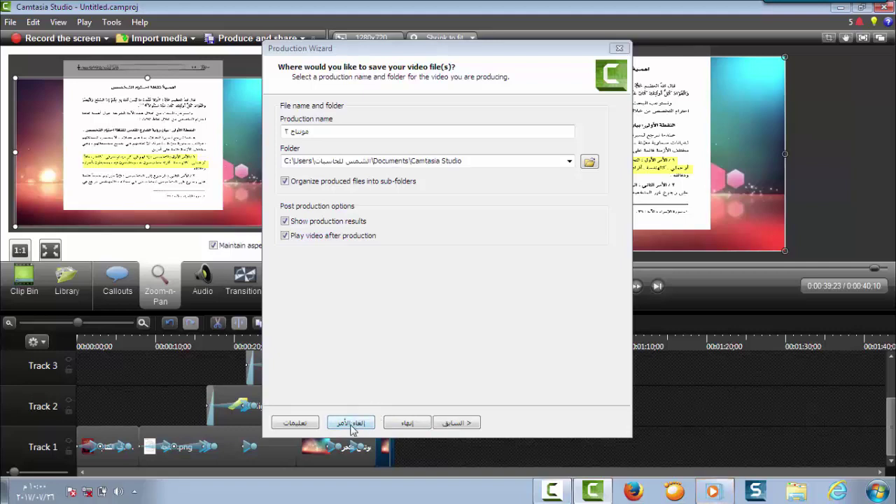
click(406, 424)
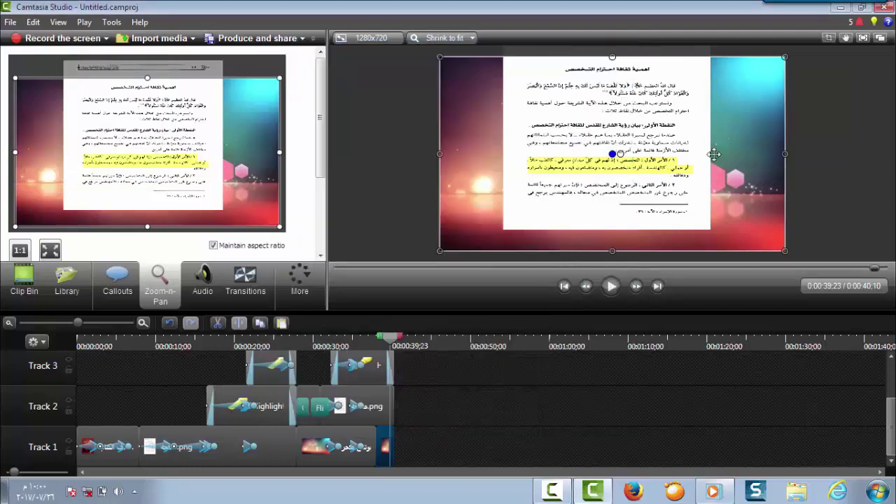
click(843, 13)
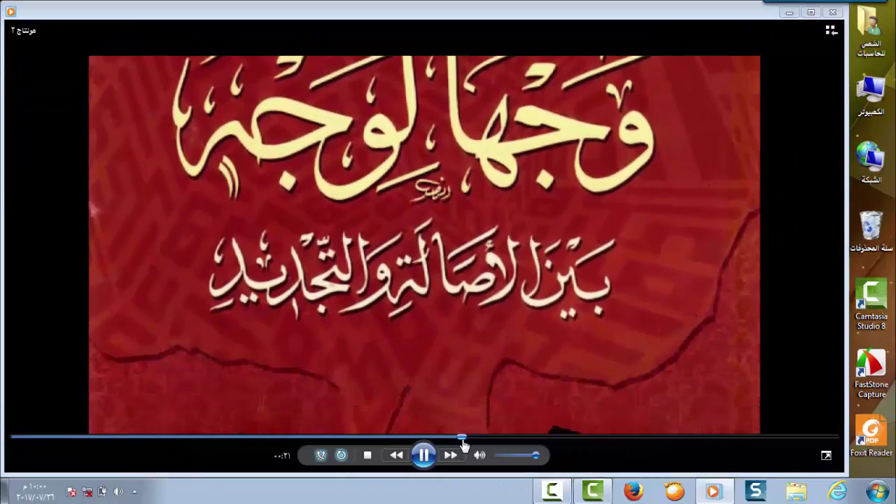
Skim through the produced video in the media player, checking the highlights through to the end, and close the player.
click(490, 436)
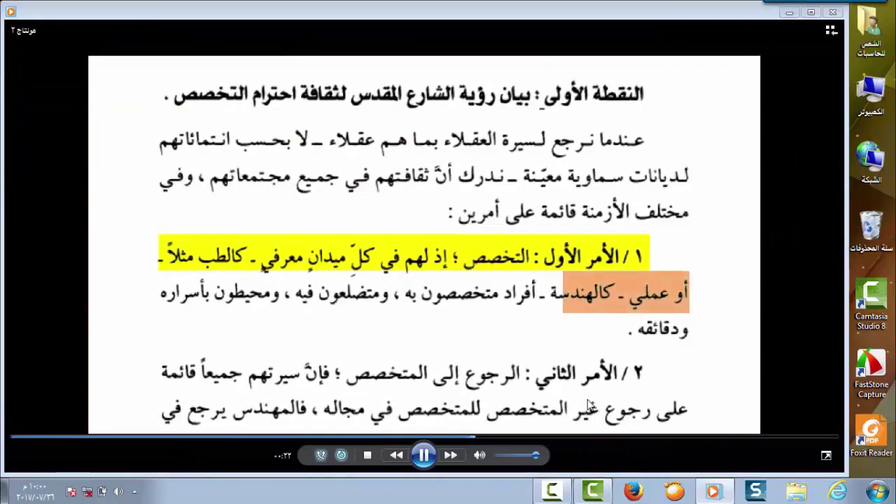
click(678, 438)
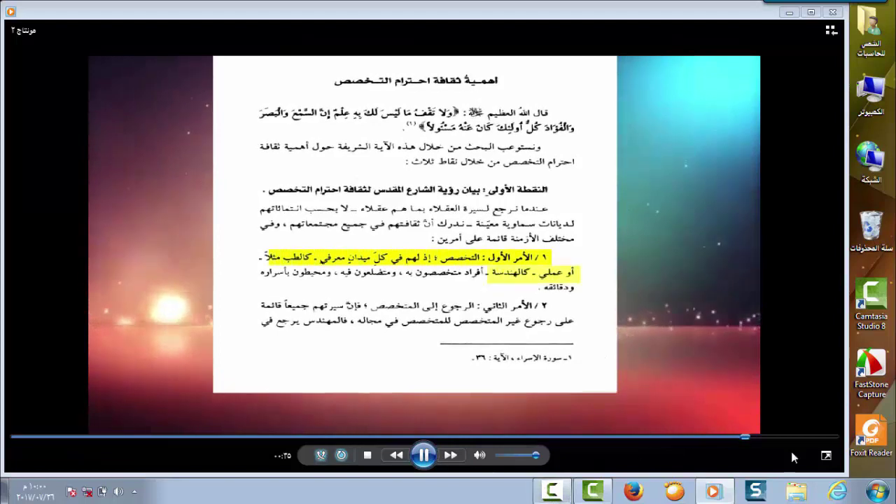
click(835, 438)
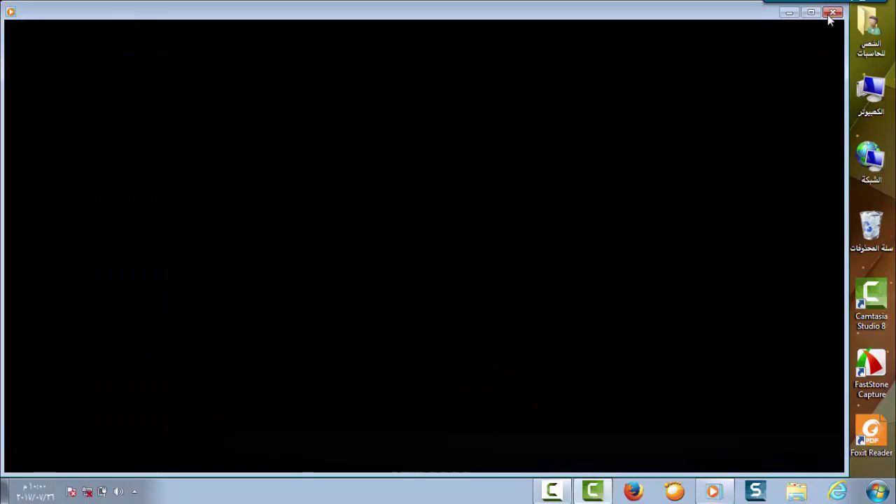
click(832, 13)
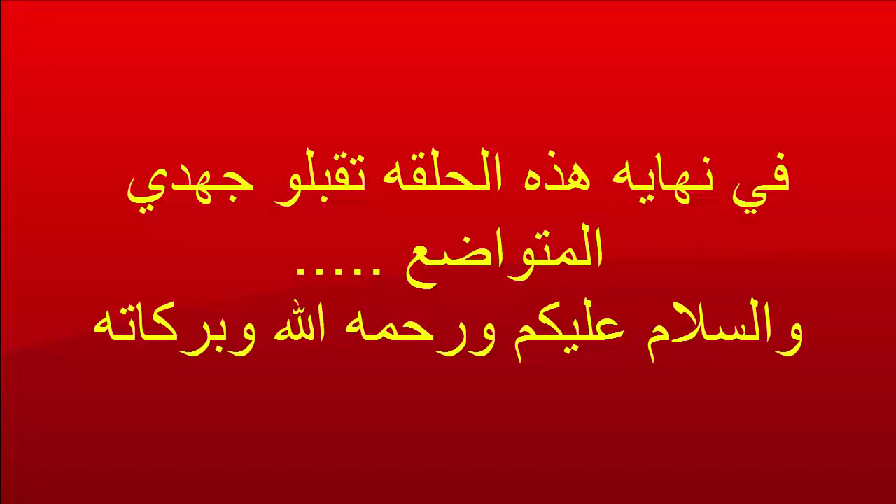